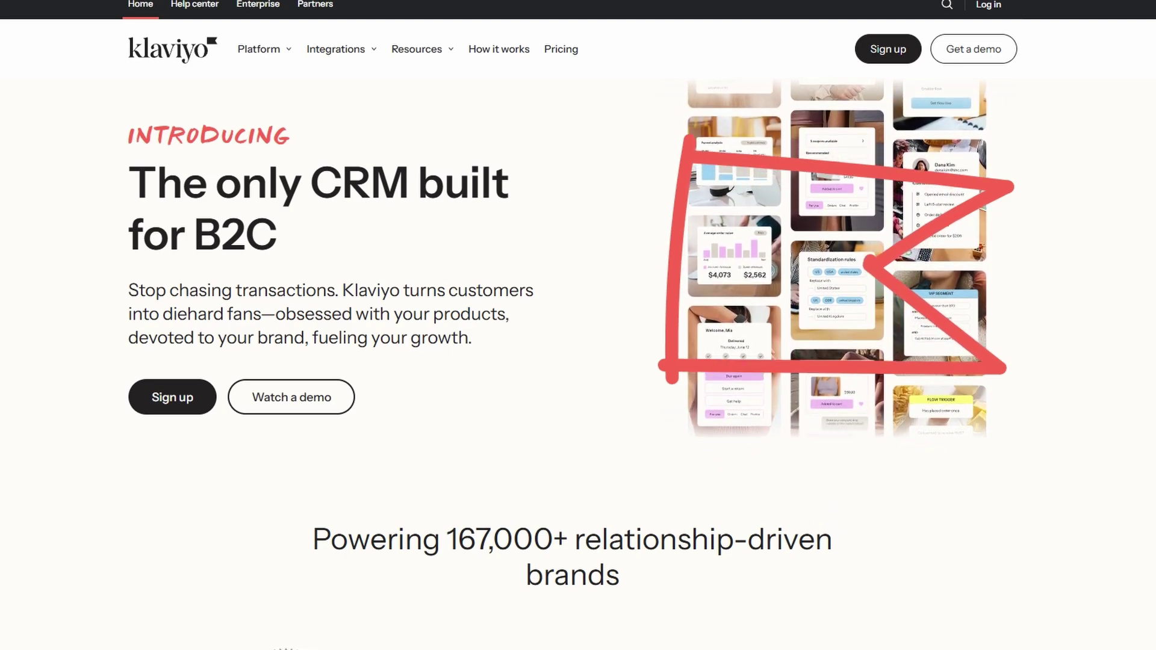
Look through the Klaviyo homepage from the B2C CRM introduction past the Marketing, Service and Analytics sections to Data platform
{"action": "scroll", "coordinate": [578, 361], "scroll_direction": "down", "scroll_amount": 1}
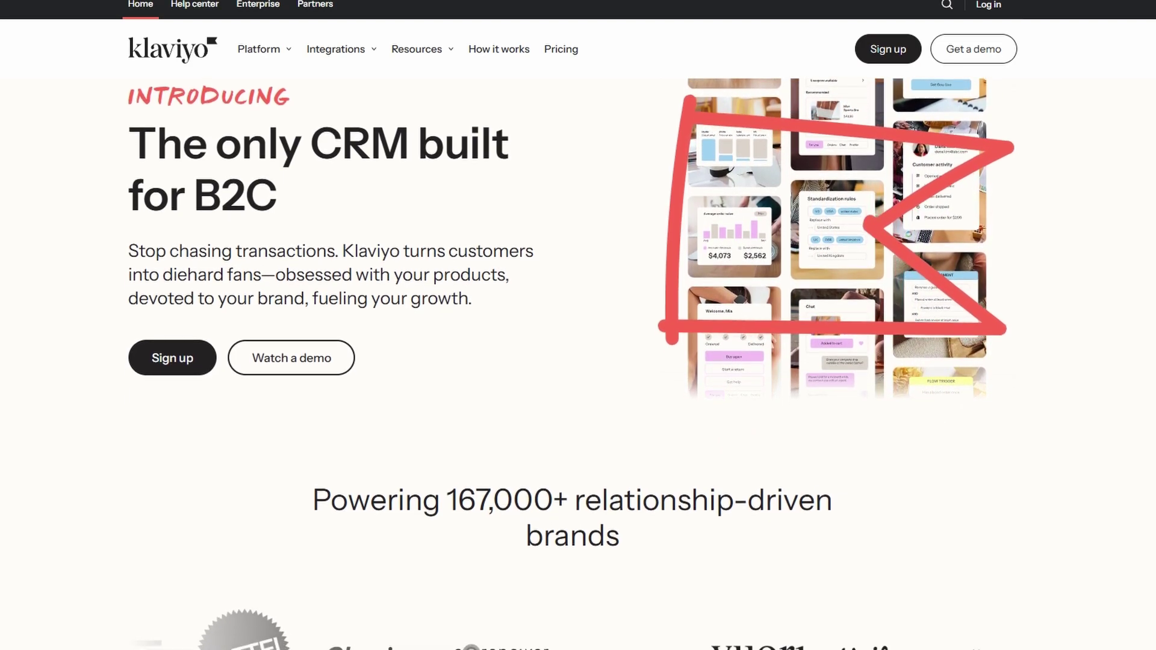
{"action": "scroll", "coordinate": [578, 361], "scroll_direction": "down", "scroll_amount": 1}
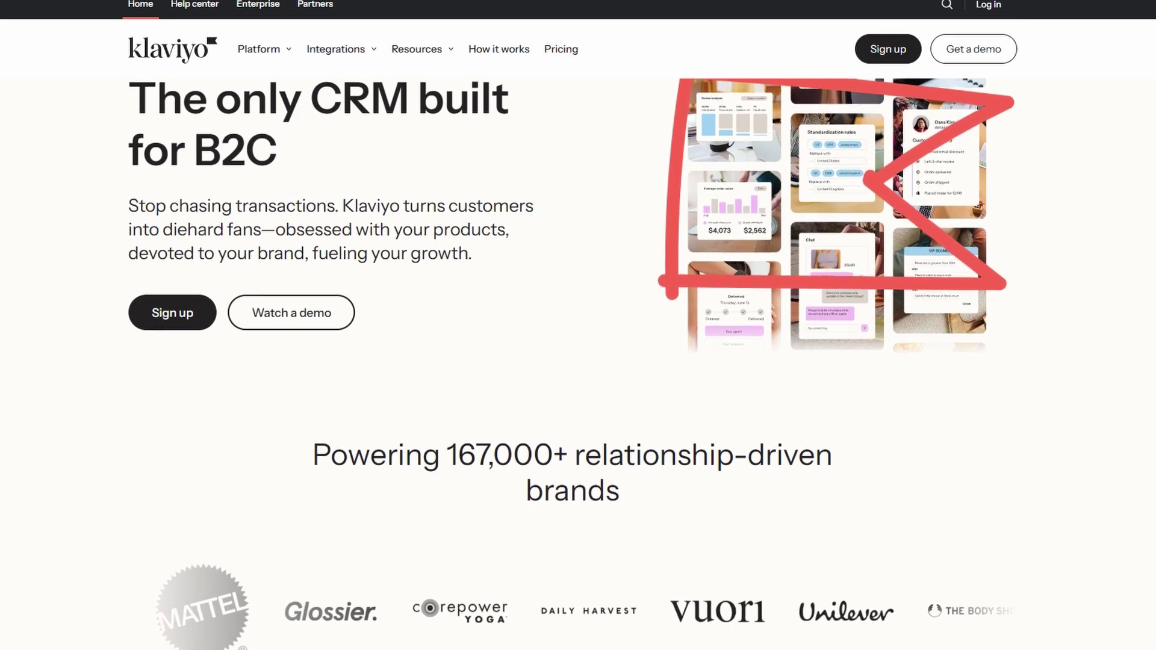
{"action": "scroll", "coordinate": [578, 361], "scroll_direction": "down", "scroll_amount": 1}
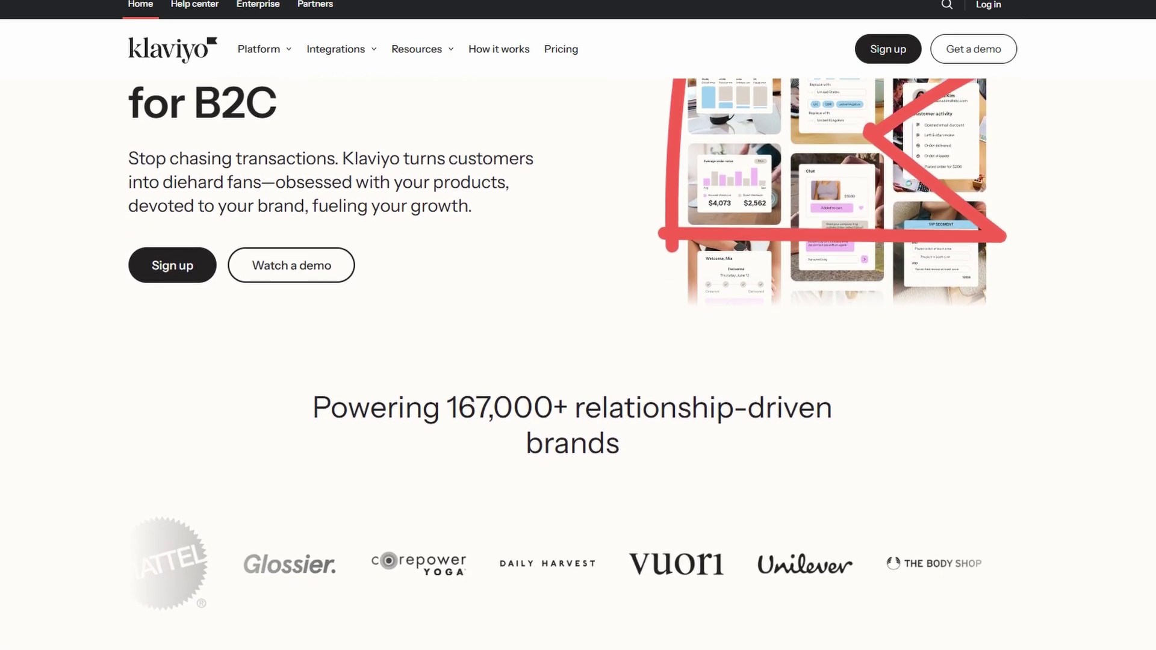
{"action": "scroll", "coordinate": [578, 361], "scroll_direction": "down", "scroll_amount": 1}
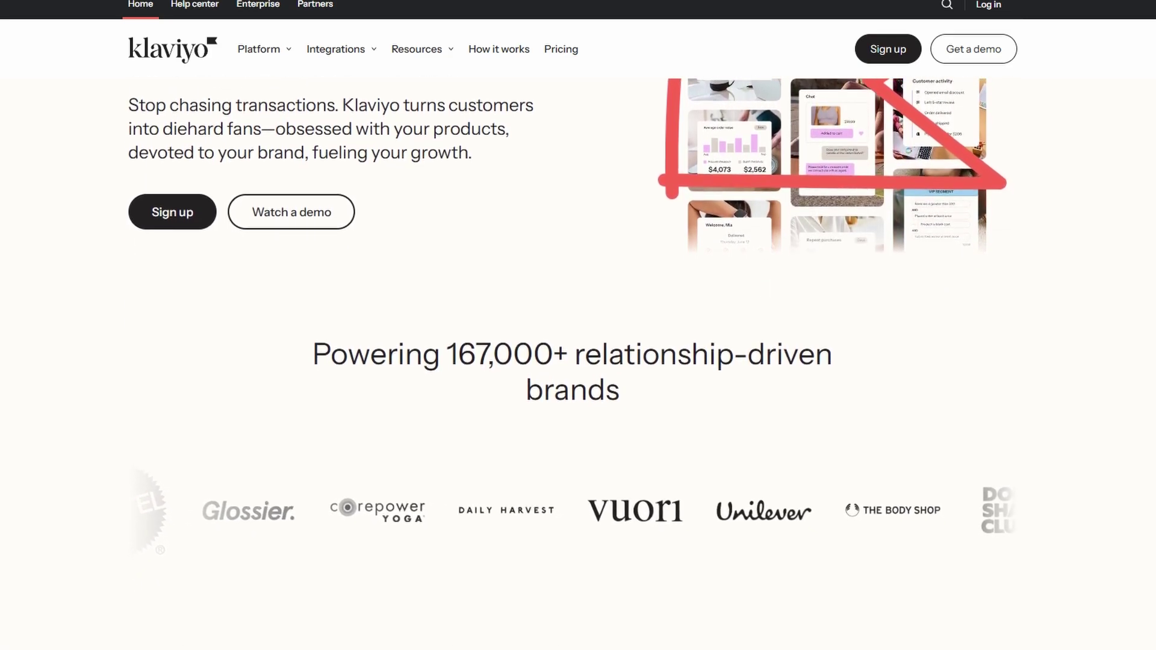
{"action": "scroll", "coordinate": [578, 361], "scroll_direction": "down", "scroll_amount": 1}
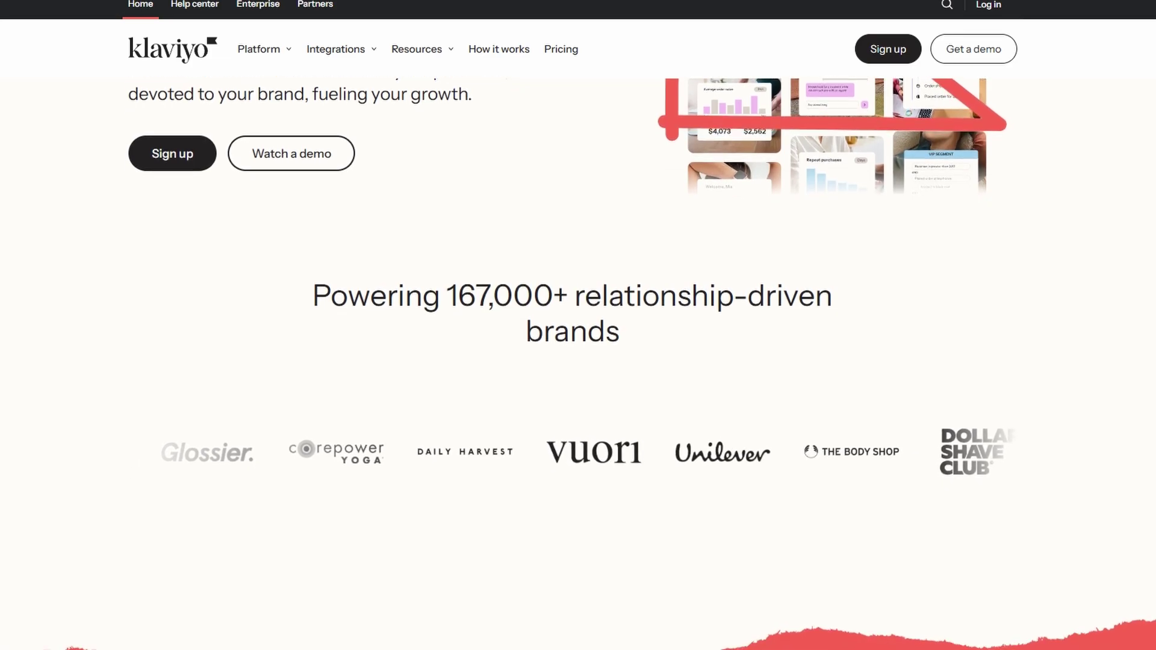
{"action": "scroll", "coordinate": [578, 362], "scroll_direction": "down", "scroll_amount": 1}
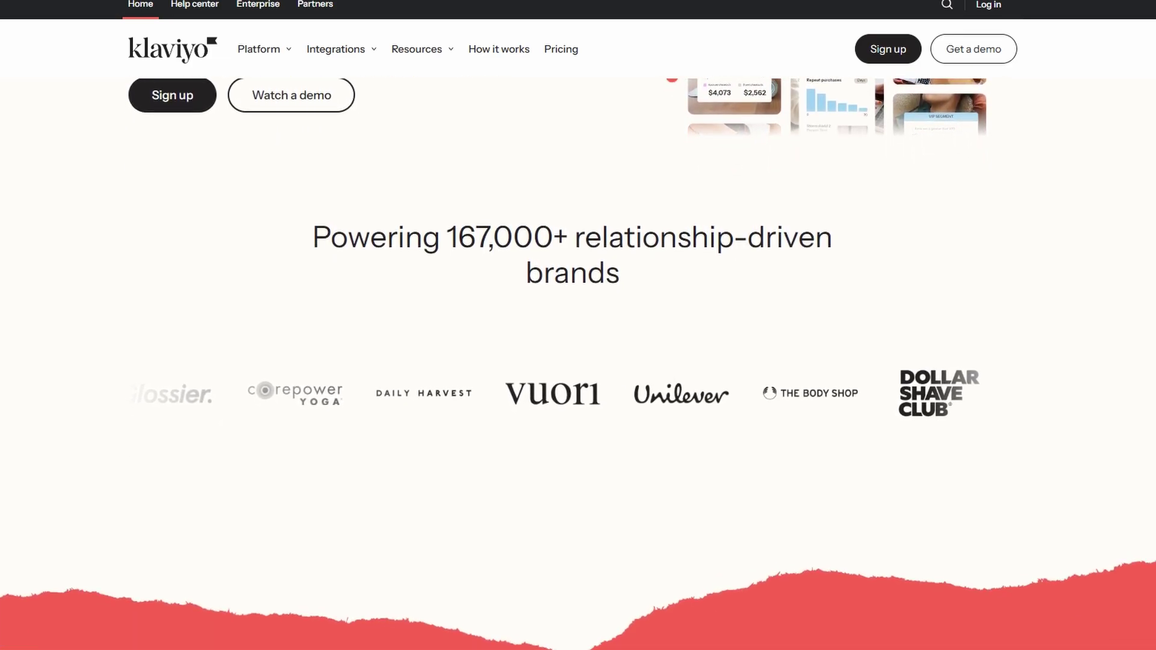
{"action": "scroll", "coordinate": [578, 361], "scroll_direction": "down", "scroll_amount": 1}
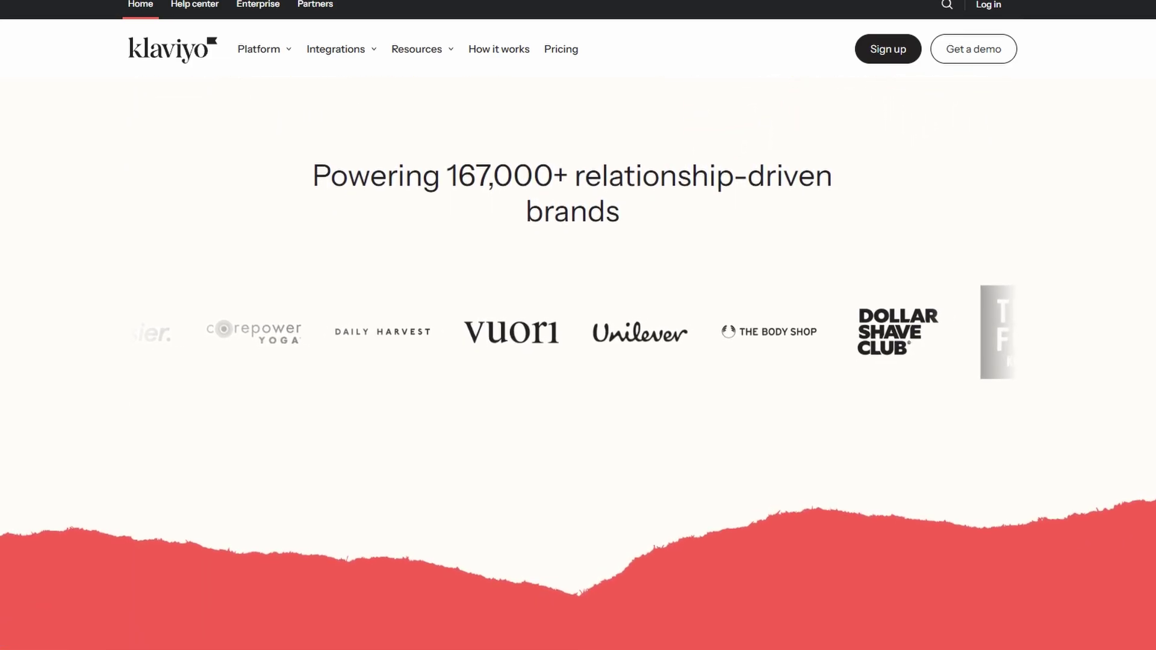
{"action": "scroll", "coordinate": [578, 361], "scroll_direction": "down", "scroll_amount": 1}
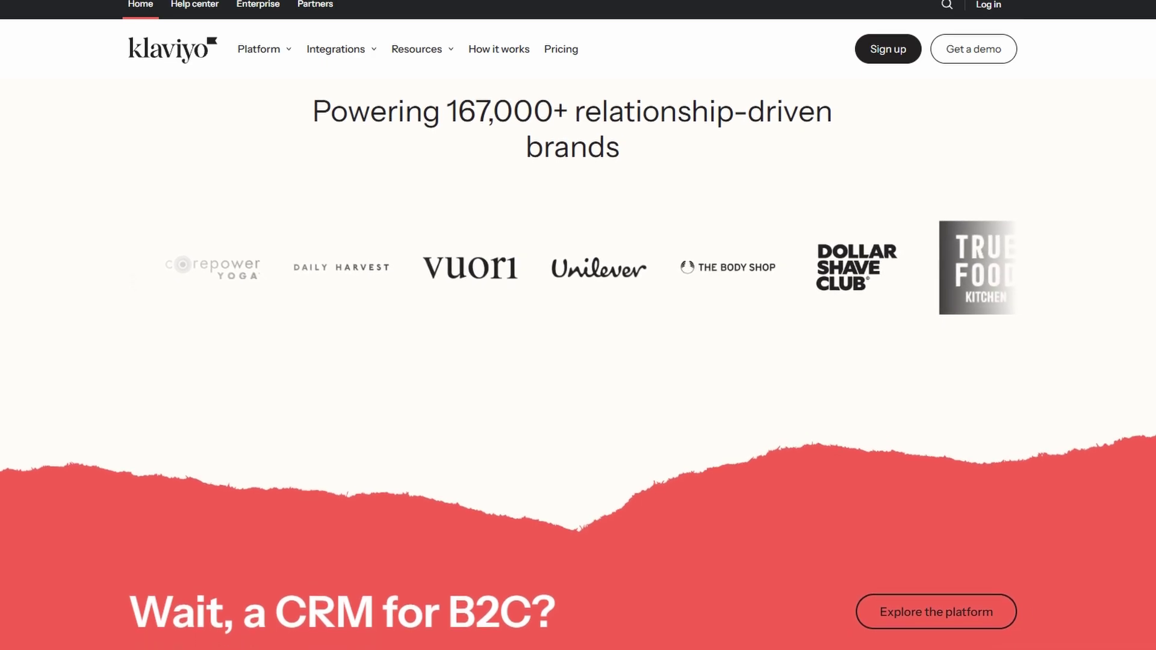
{"action": "scroll", "coordinate": [577, 361], "scroll_direction": "down", "scroll_amount": 1}
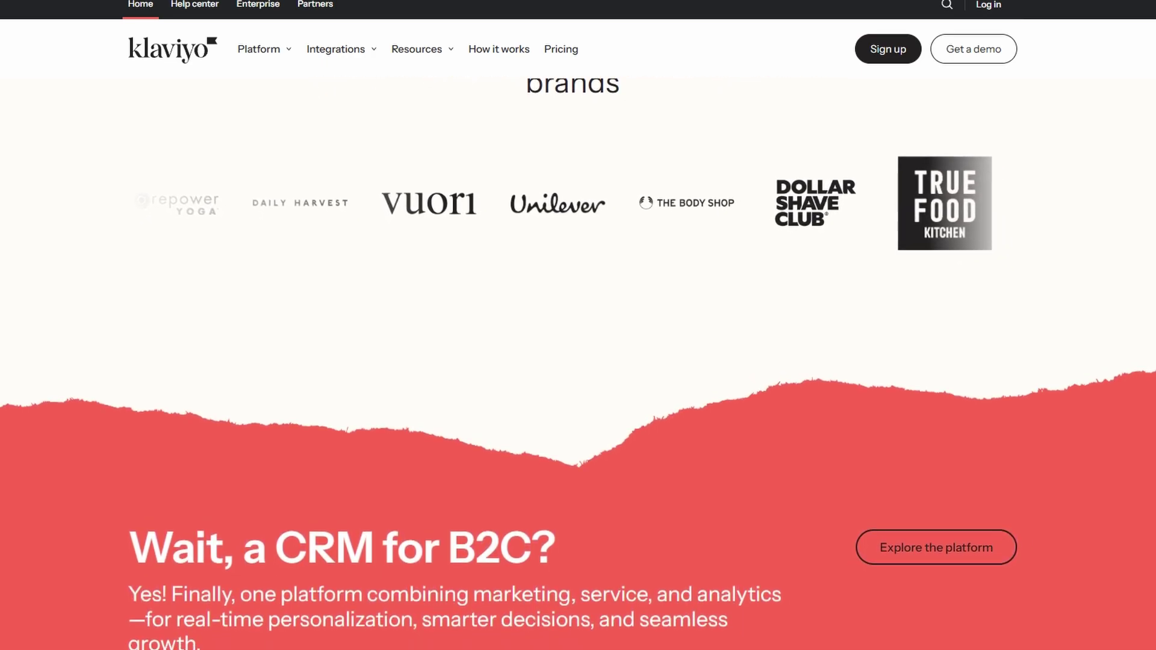
{"action": "scroll", "coordinate": [578, 361], "scroll_direction": "down", "scroll_amount": 1}
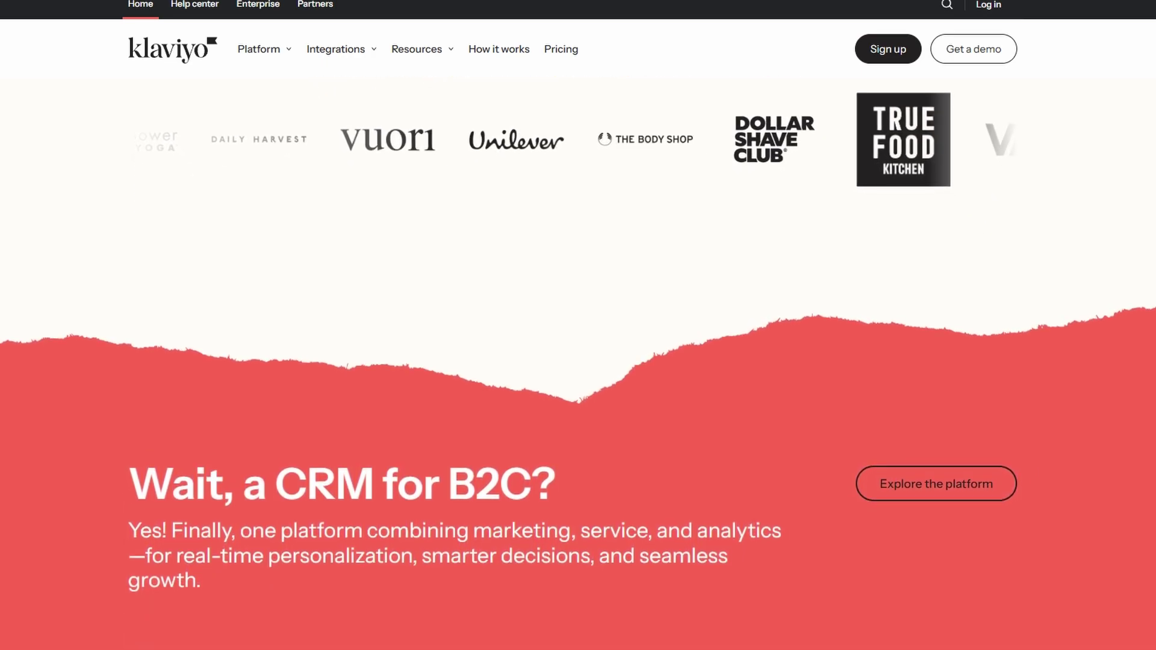
{"action": "scroll", "coordinate": [578, 361], "scroll_direction": "down", "scroll_amount": 1}
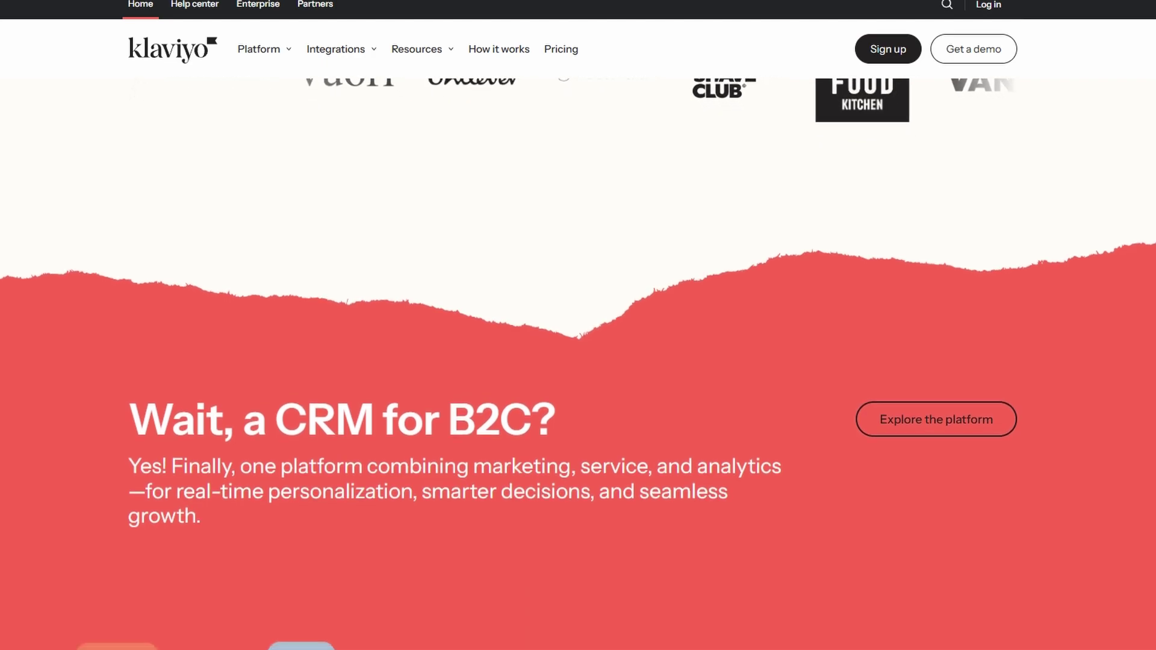
{"action": "scroll", "coordinate": [578, 361], "scroll_direction": "down", "scroll_amount": 1}
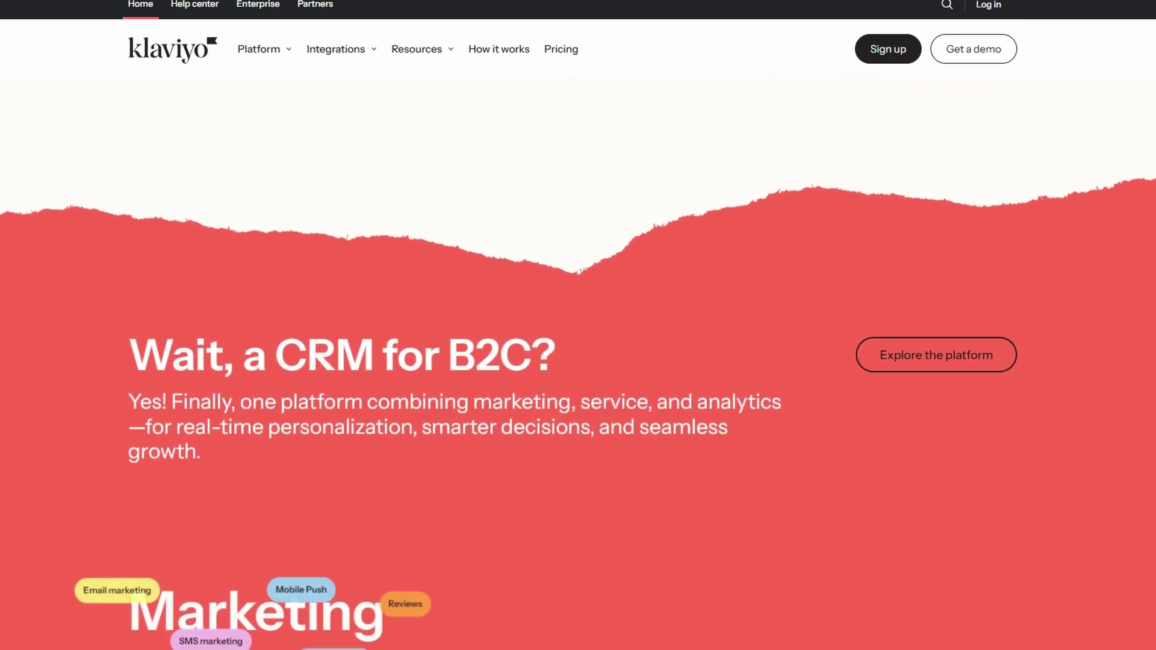
{"action": "scroll", "coordinate": [578, 361], "scroll_direction": "down", "scroll_amount": 1}
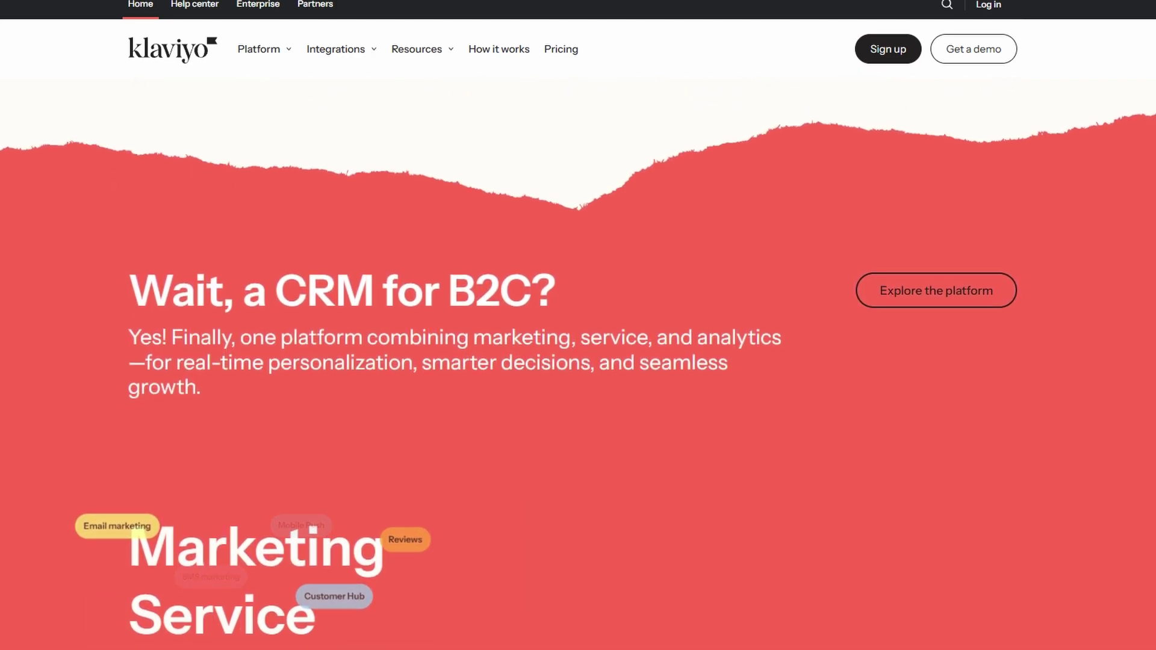
{"action": "scroll", "coordinate": [578, 361], "scroll_direction": "down", "scroll_amount": 1}
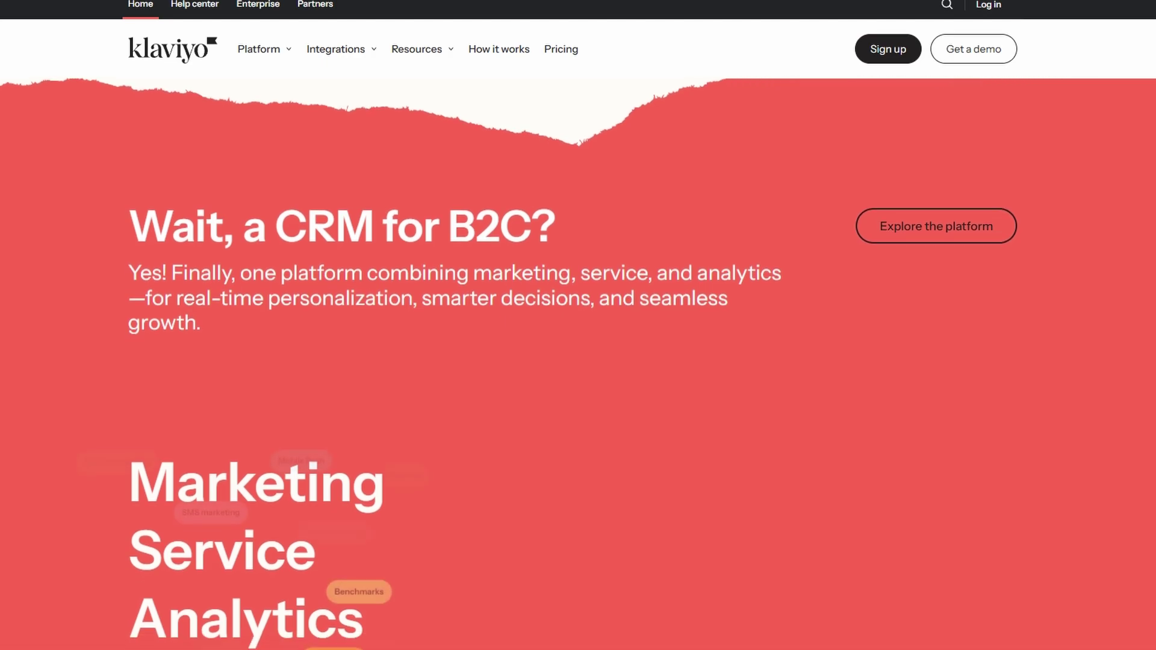
{"action": "scroll", "coordinate": [577, 361], "scroll_direction": "down", "scroll_amount": 1}
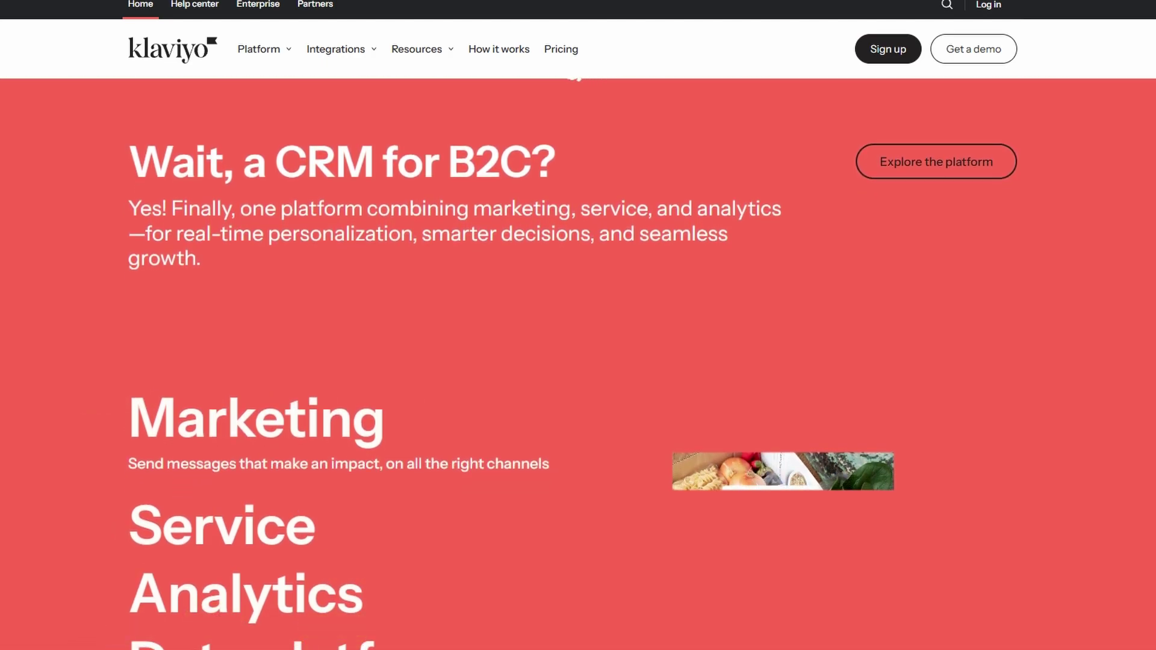
{"action": "scroll", "coordinate": [578, 362], "scroll_direction": "down", "scroll_amount": 1}
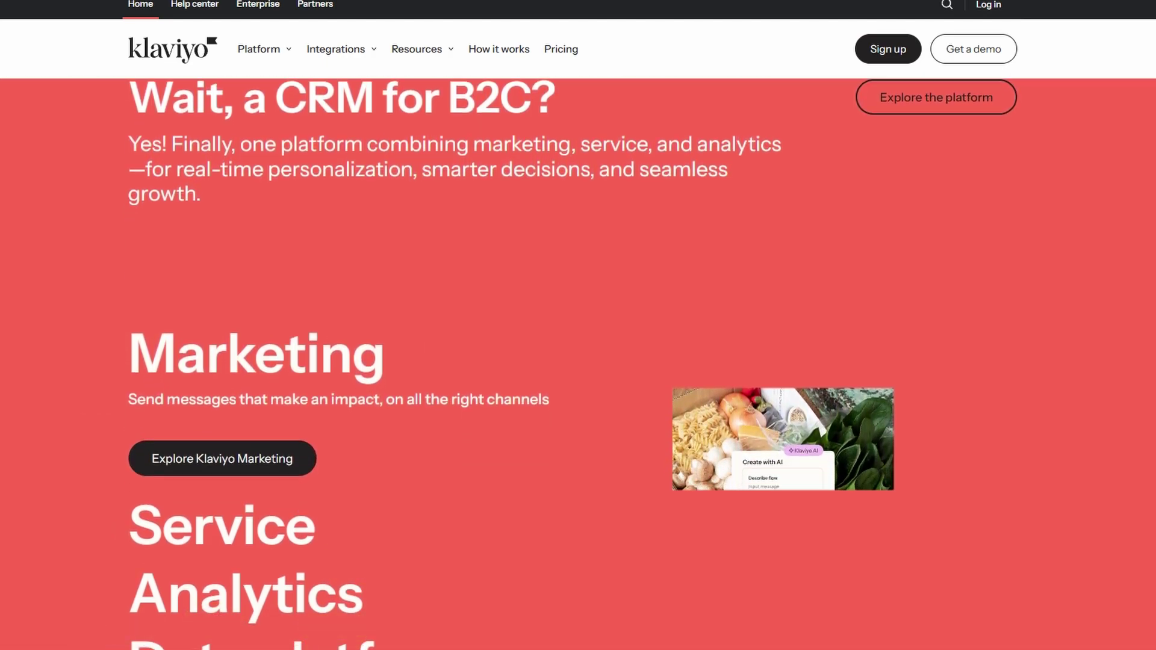
{"action": "scroll", "coordinate": [577, 362], "scroll_direction": "down", "scroll_amount": 1}
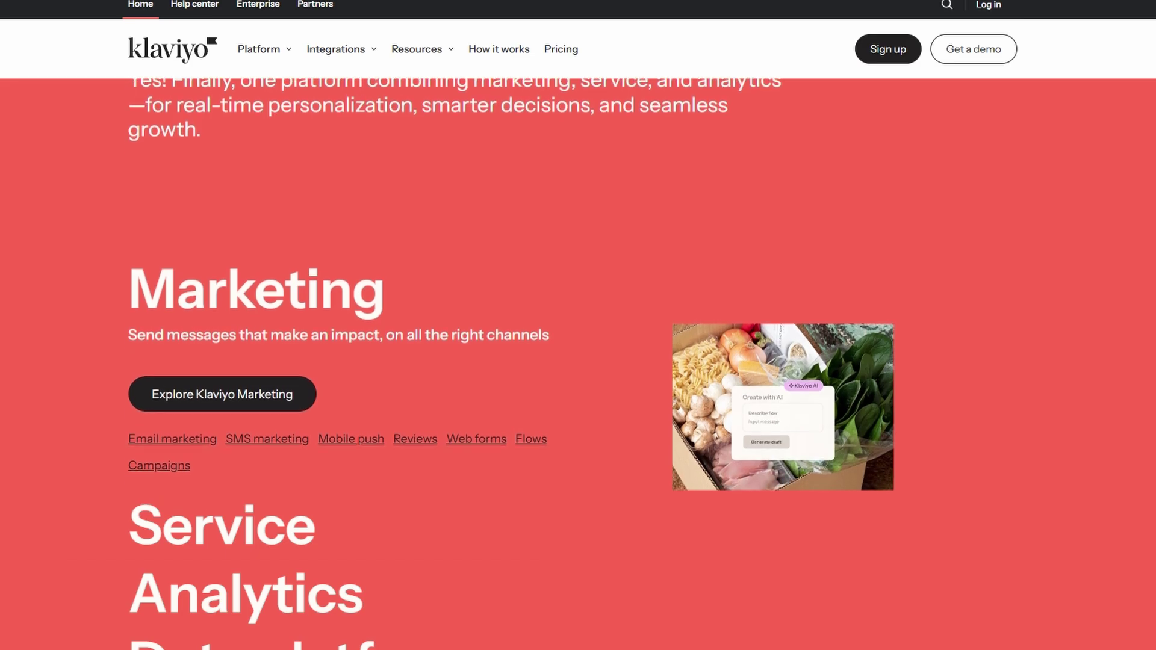
{"action": "scroll", "coordinate": [578, 361], "scroll_direction": "down", "scroll_amount": 1}
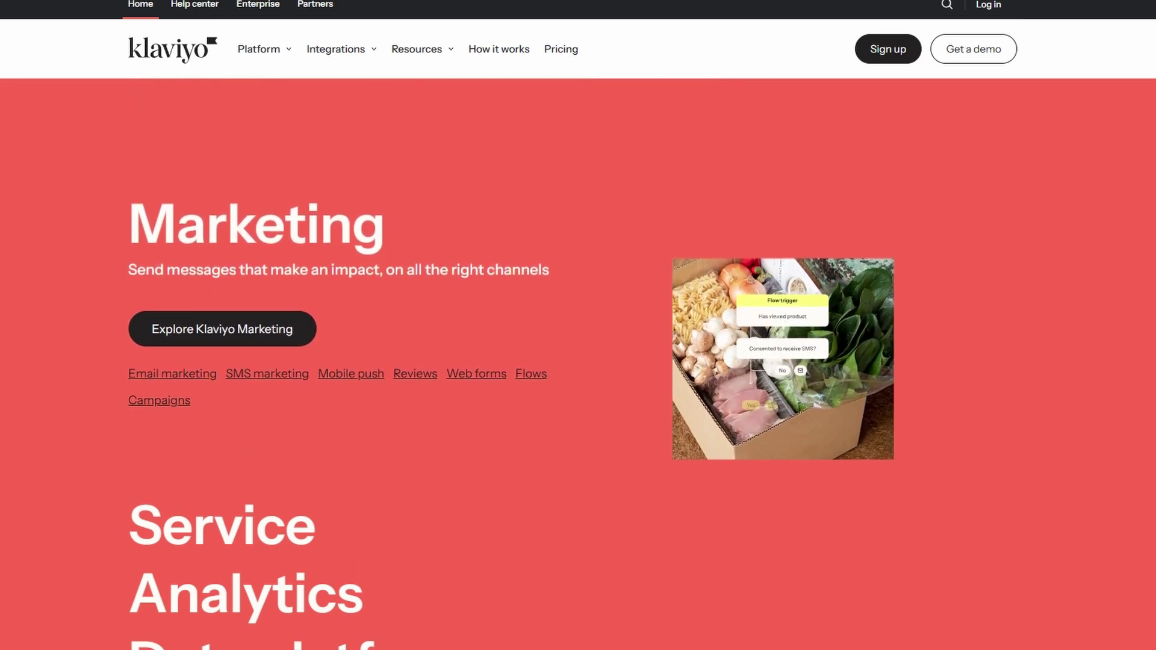
{"action": "scroll", "coordinate": [578, 362], "scroll_direction": "down", "scroll_amount": 1}
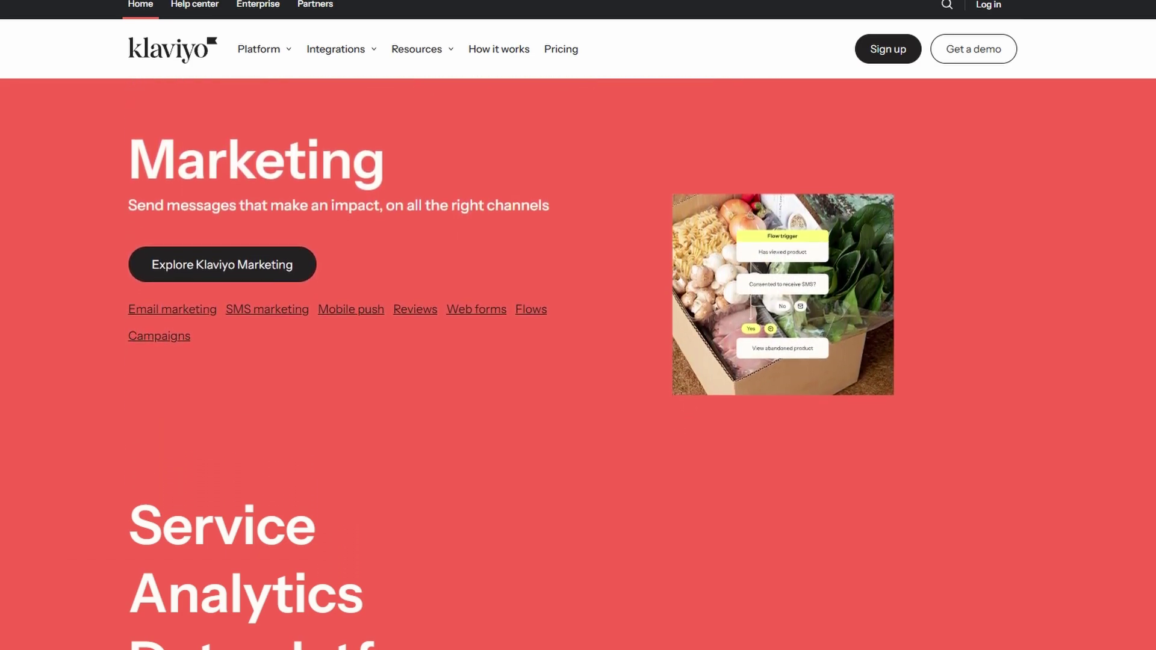
{"action": "scroll", "coordinate": [578, 361], "scroll_direction": "down", "scroll_amount": 1}
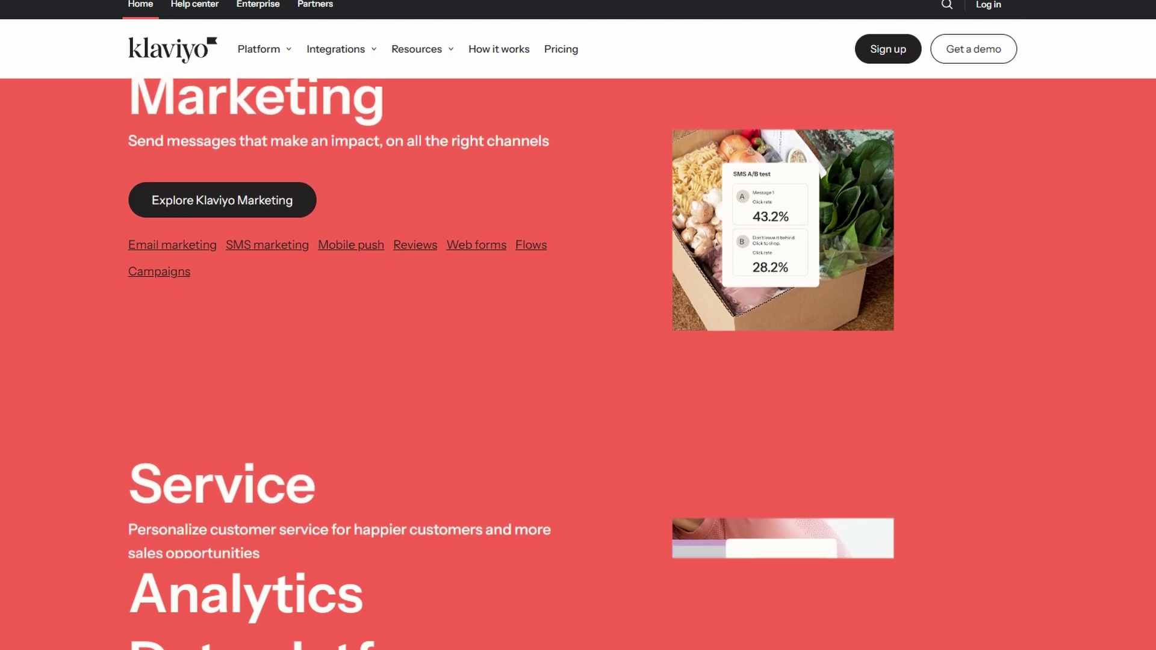
{"action": "scroll", "coordinate": [578, 361], "scroll_direction": "down", "scroll_amount": 1}
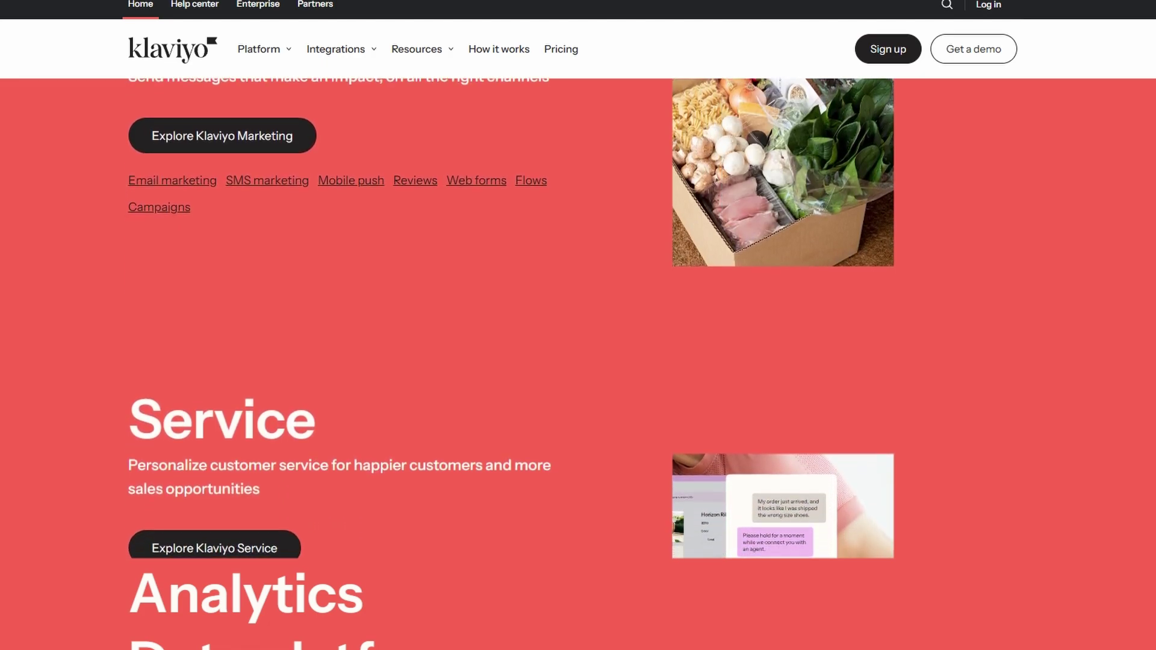
{"action": "scroll", "coordinate": [578, 361], "scroll_direction": "down", "scroll_amount": 1}
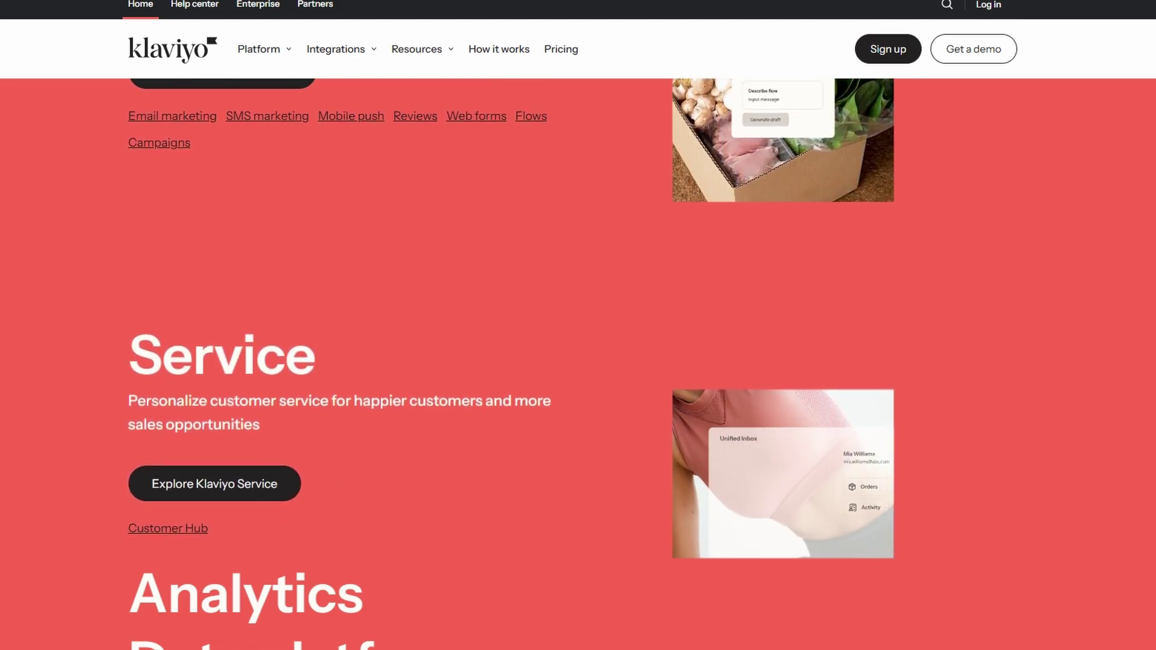
{"action": "scroll", "coordinate": [578, 361], "scroll_direction": "down", "scroll_amount": 1}
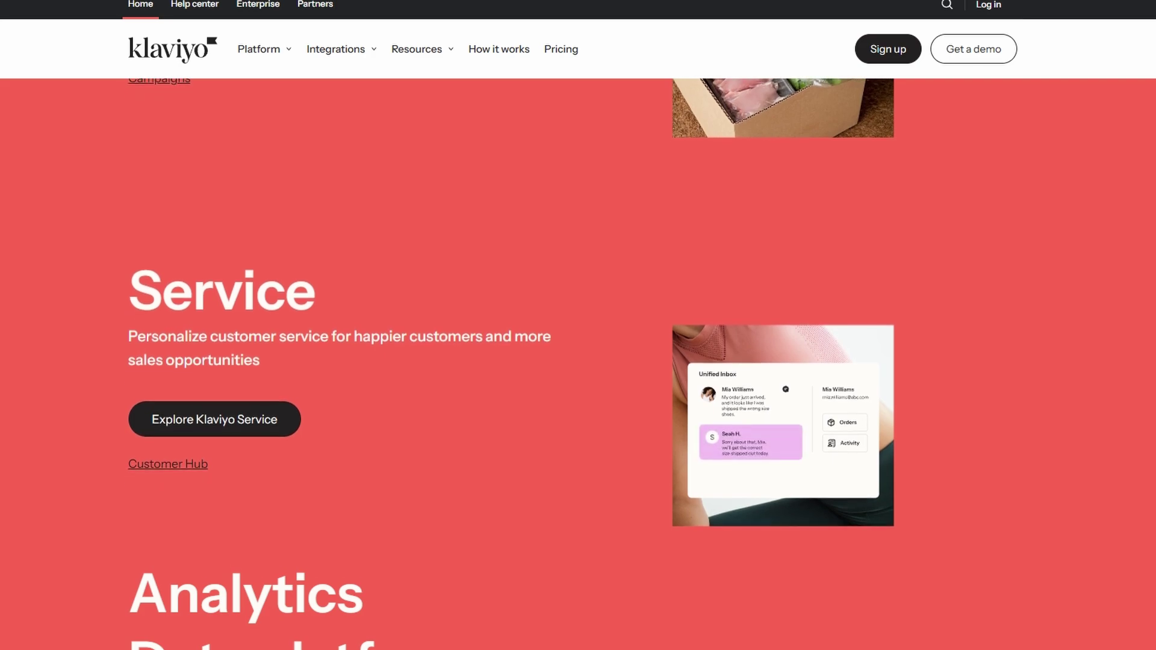
{"action": "scroll", "coordinate": [578, 361], "scroll_direction": "down", "scroll_amount": 1}
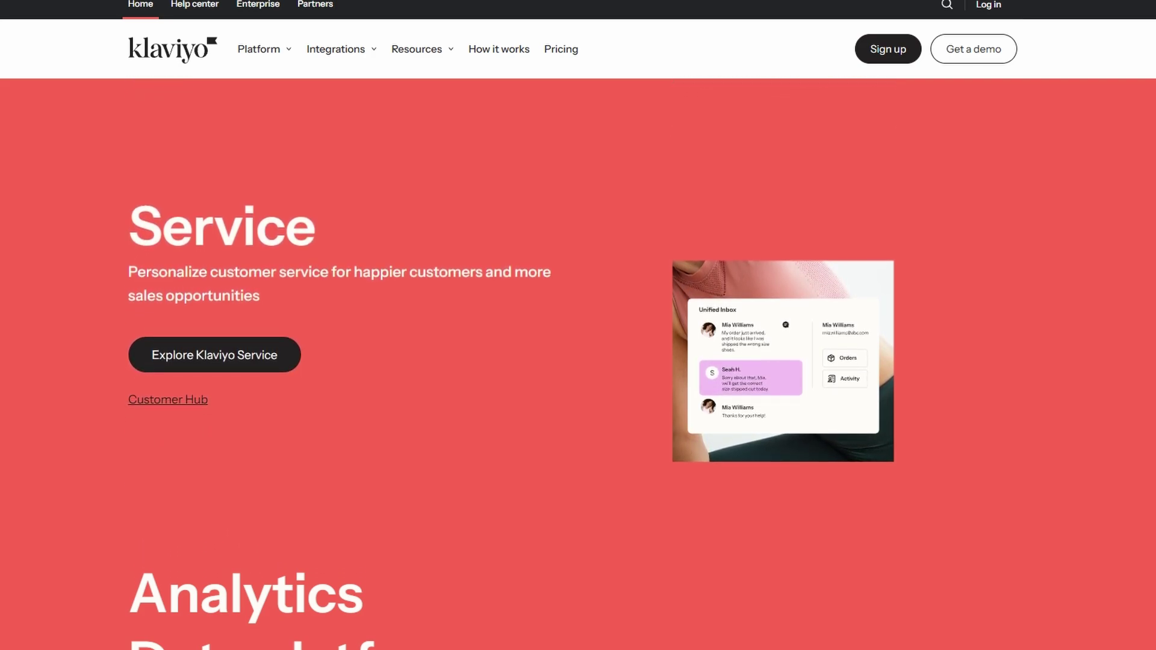
{"action": "scroll", "coordinate": [578, 361], "scroll_direction": "down", "scroll_amount": 1}
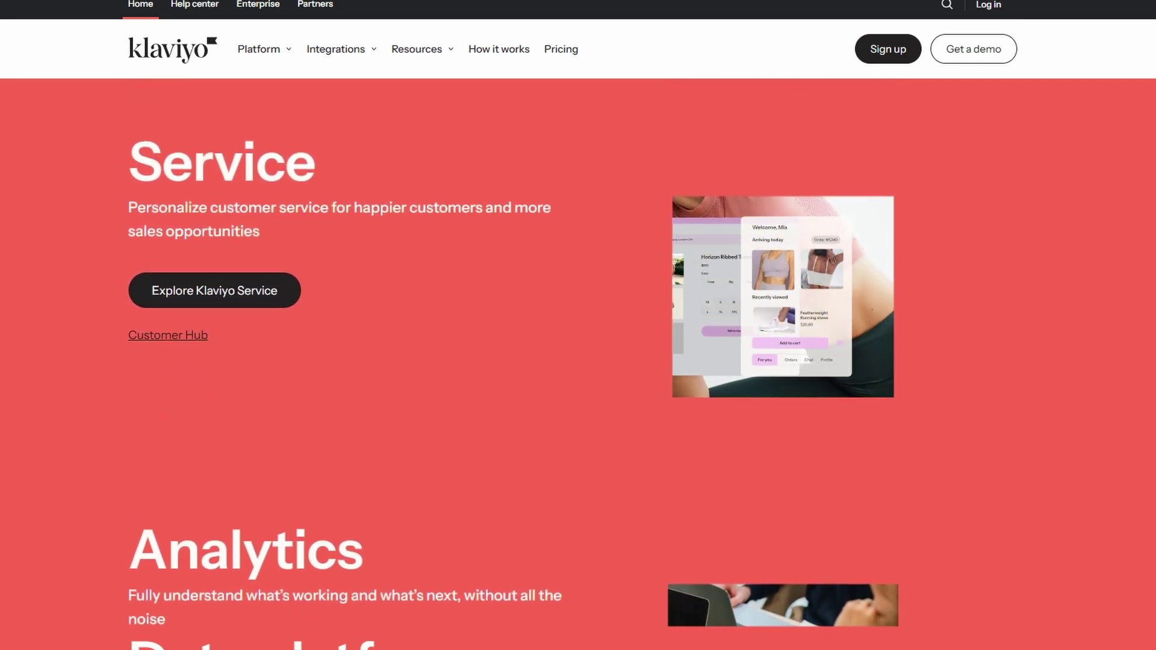
{"action": "scroll", "coordinate": [578, 361], "scroll_direction": "down", "scroll_amount": 1}
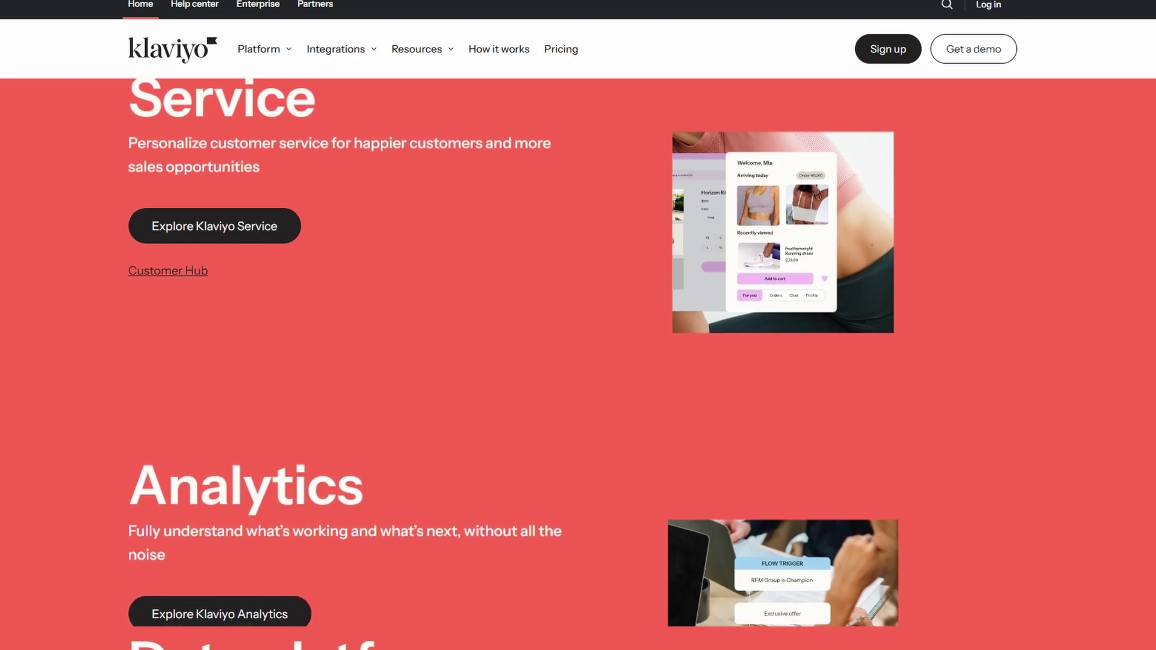
{"action": "scroll", "coordinate": [578, 362], "scroll_direction": "down", "scroll_amount": 1}
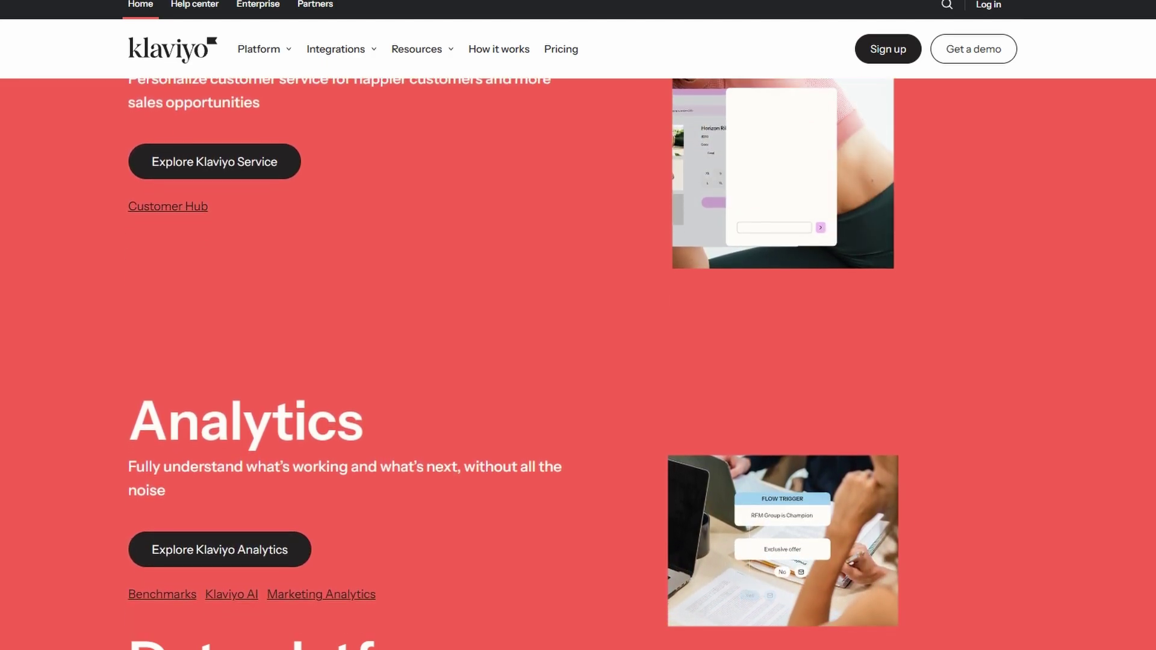
{"action": "scroll", "coordinate": [578, 361], "scroll_direction": "down", "scroll_amount": 1}
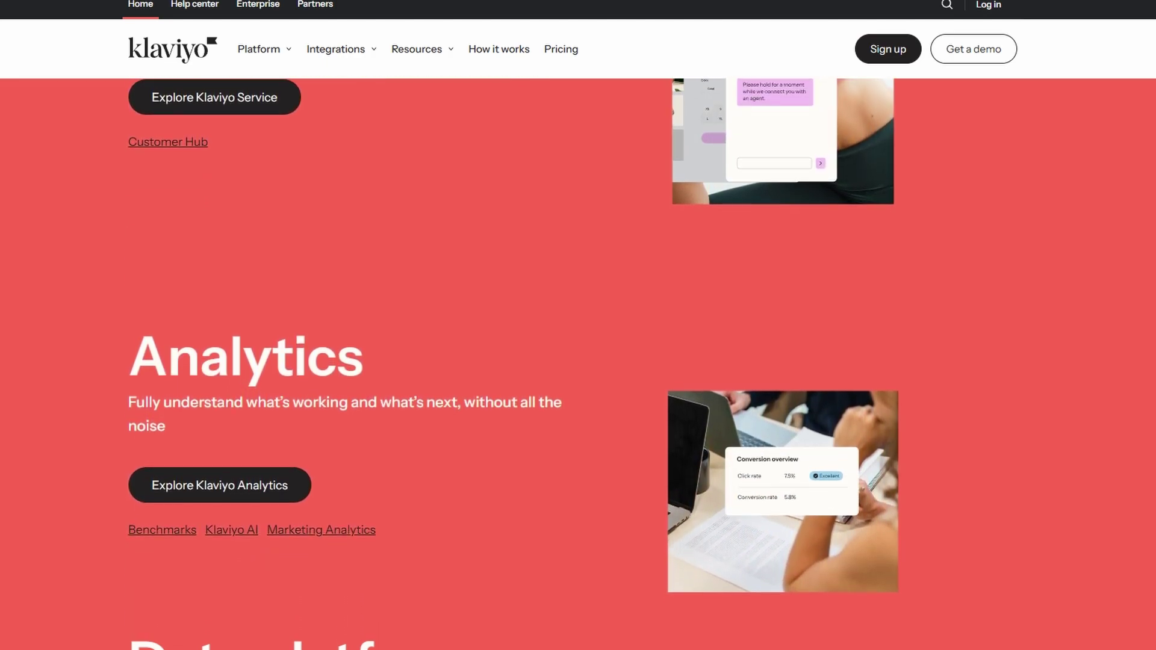
{"action": "scroll", "coordinate": [578, 361], "scroll_direction": "down", "scroll_amount": 1}
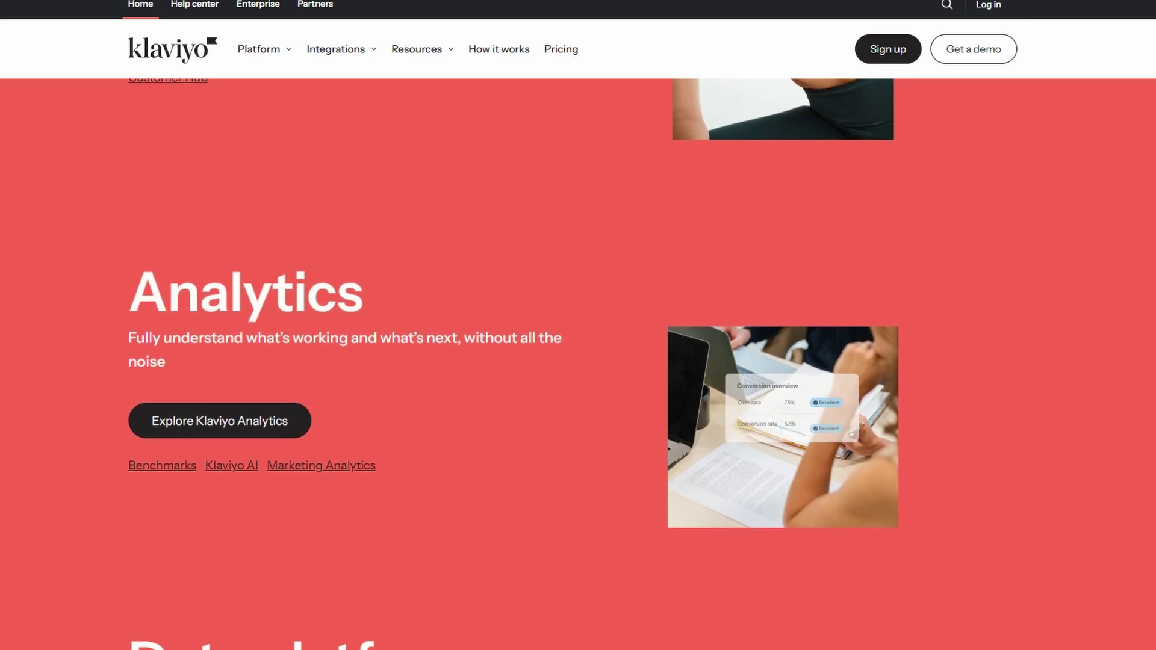
{"action": "scroll", "coordinate": [578, 361], "scroll_direction": "down", "scroll_amount": 1}
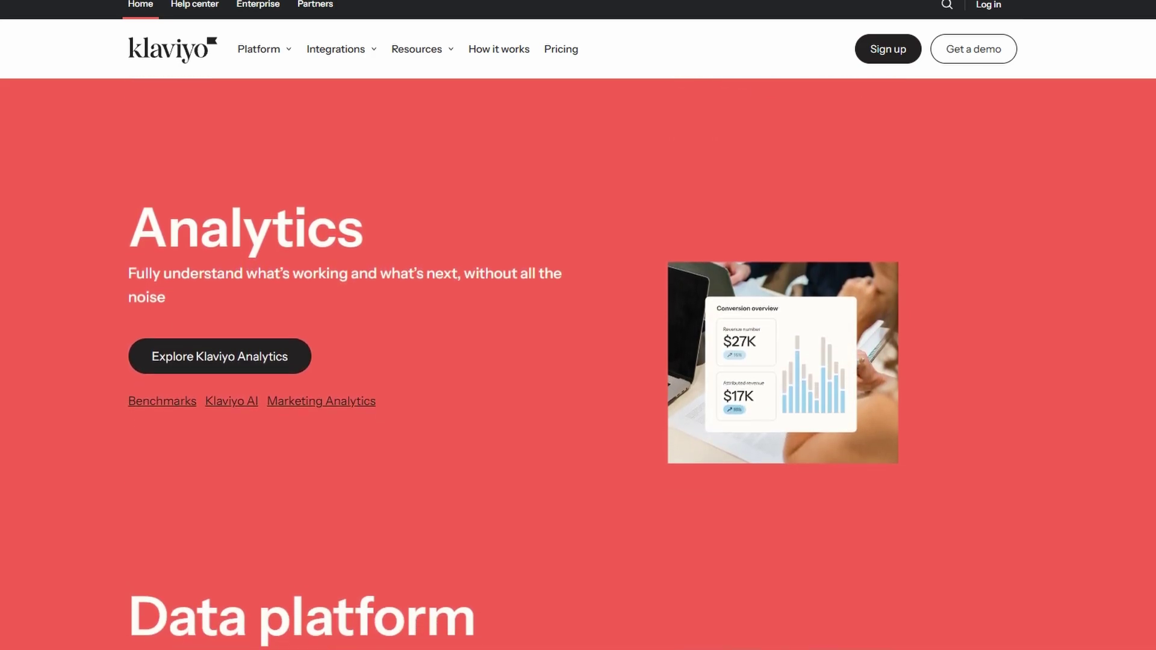
{"action": "scroll", "coordinate": [577, 361], "scroll_direction": "down", "scroll_amount": 1}
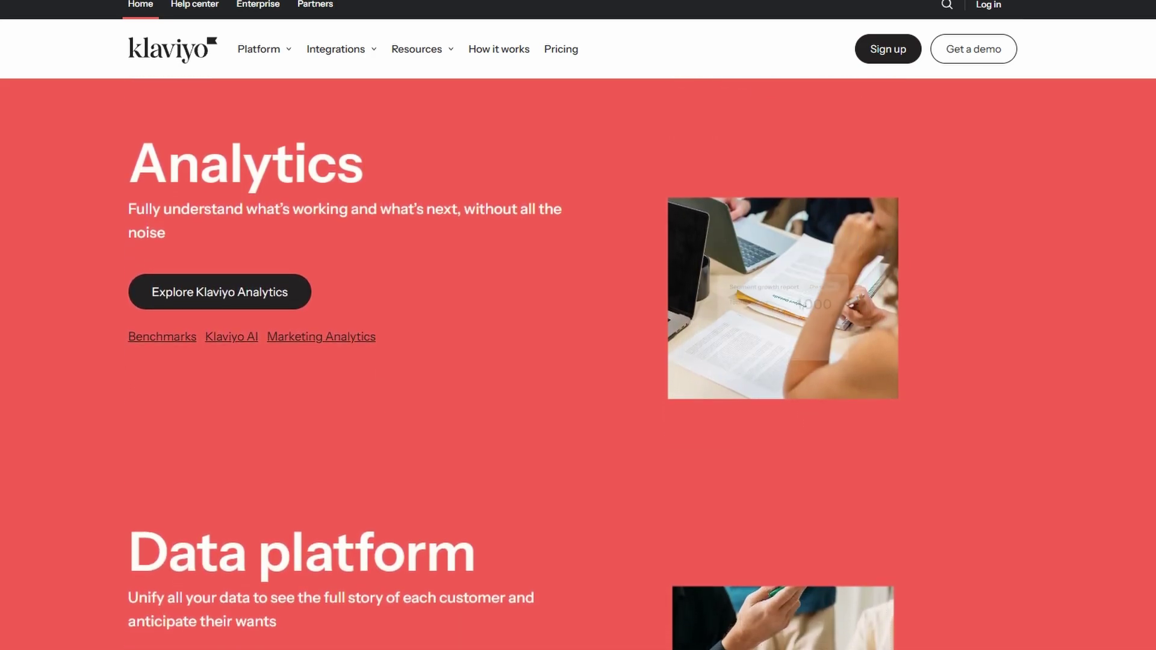
{"action": "scroll", "coordinate": [578, 361], "scroll_direction": "down", "scroll_amount": 1}
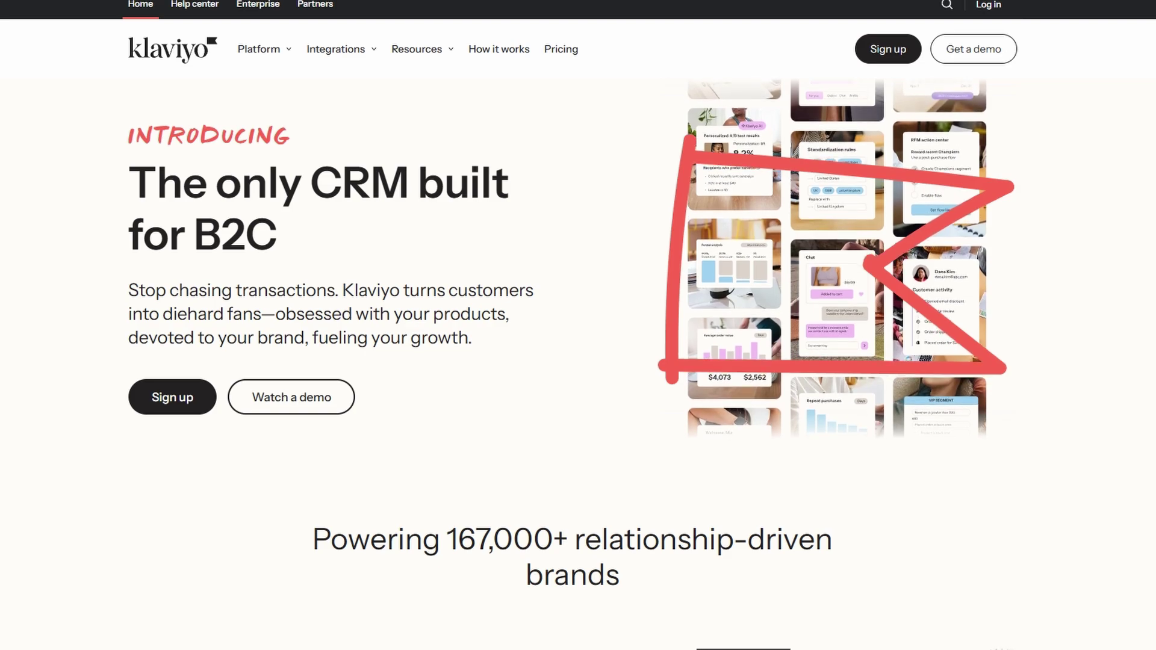
Open the free Klaviyo account sign-up page and view the fields of its registration form
{"action": "left_click", "coordinate": [888, 49]}
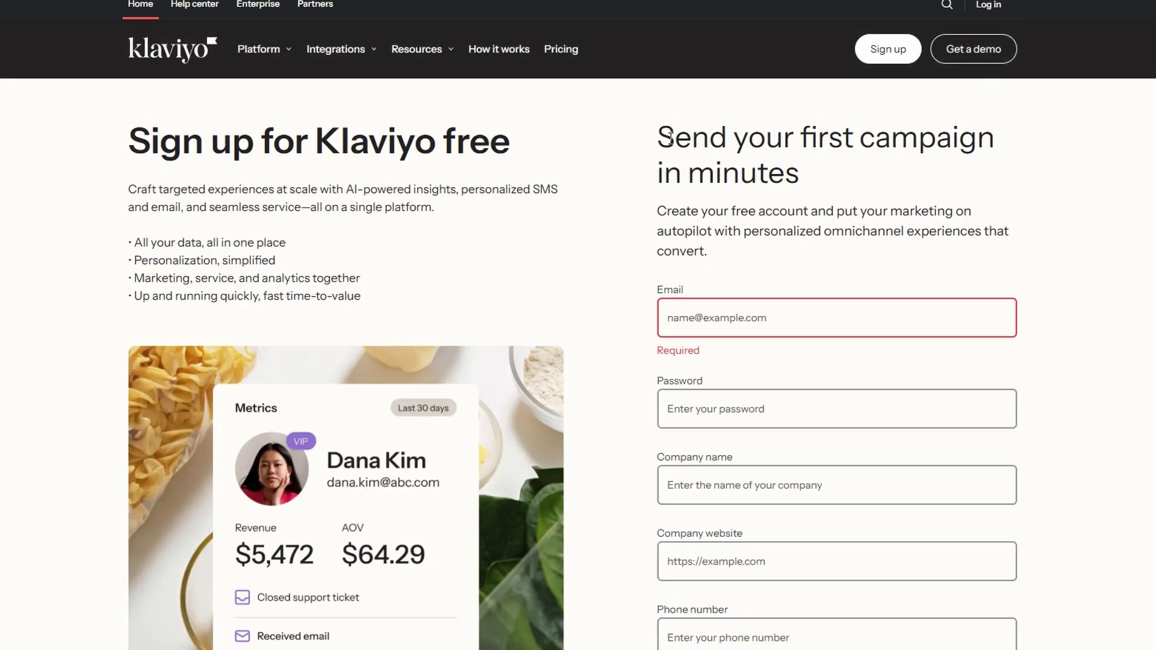
{"action": "scroll", "coordinate": [670, 137], "scroll_direction": "down", "scroll_amount": 5}
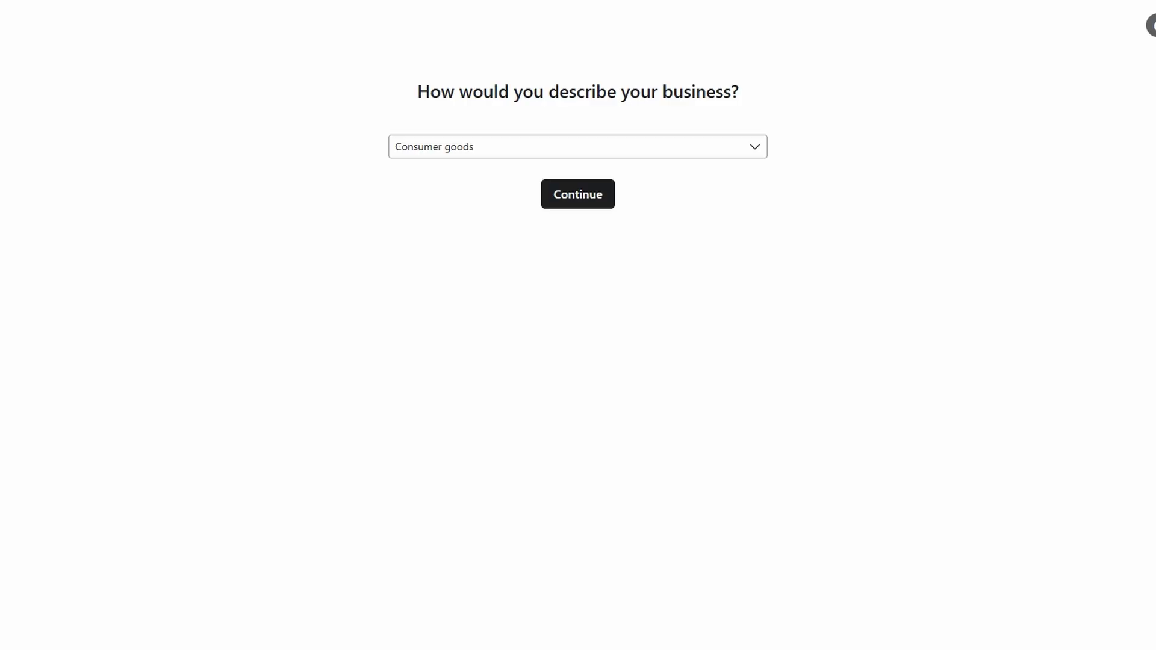
Describe the business as Consumer goods and continue to the question about its main focus
{"action": "left_click", "coordinate": [478, 151]}
{"action": "left_click", "coordinate": [302, 167]}
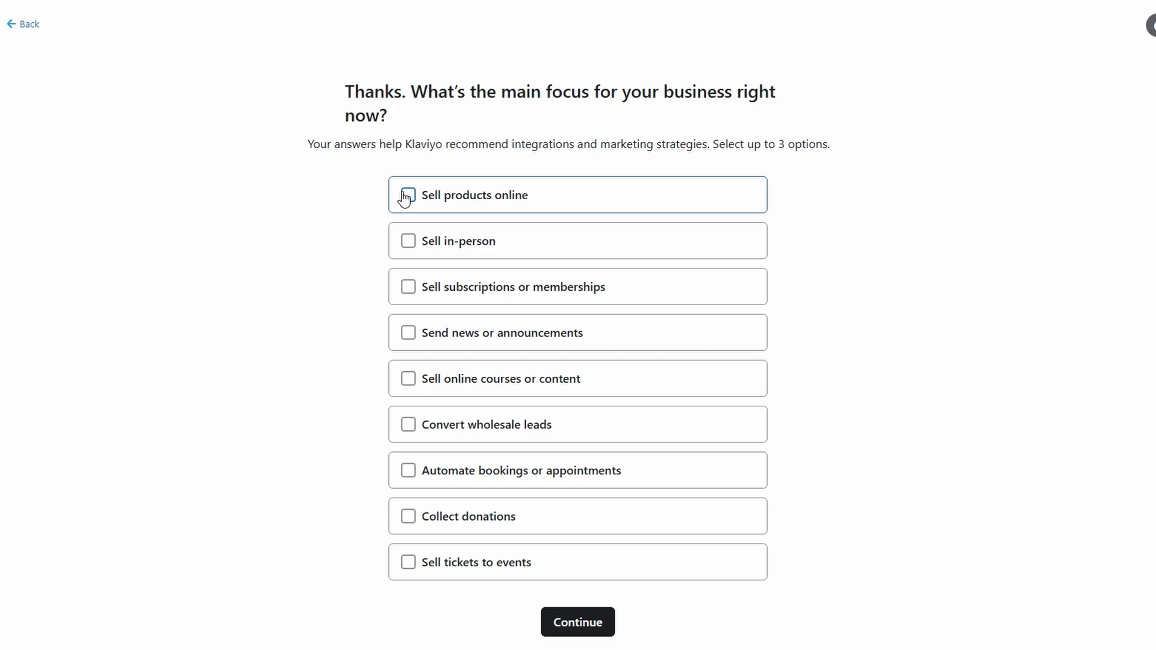
Continue past the main business focus question and set Shopify as the primary business platform
{"action": "left_click", "coordinate": [572, 623]}
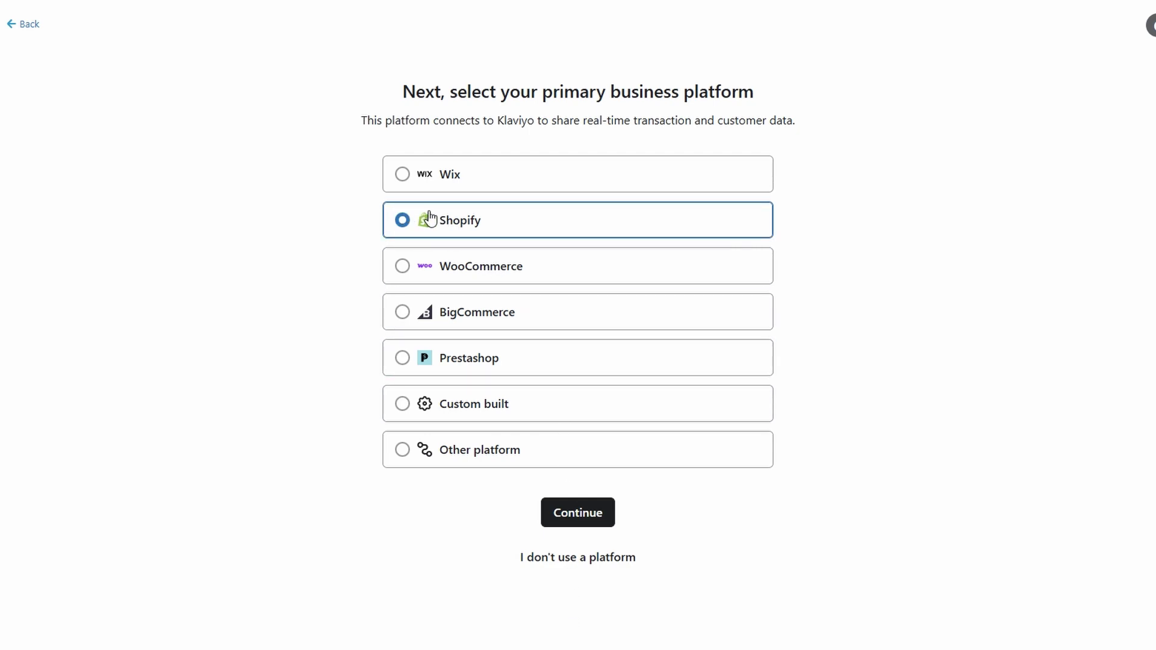
{"action": "left_click", "coordinate": [582, 515]}
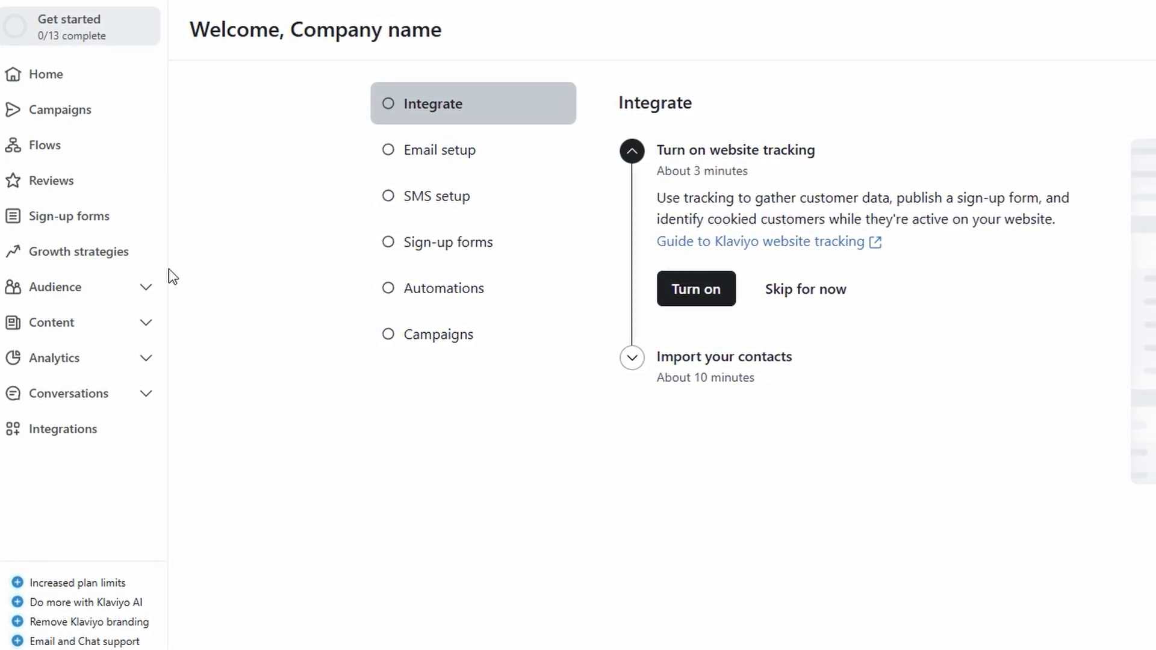
Build an own campaign of type Email, keeping the suggested name and the draft date Mar 28, 2025, and create the draft
{"action": "left_click", "coordinate": [71, 287]}
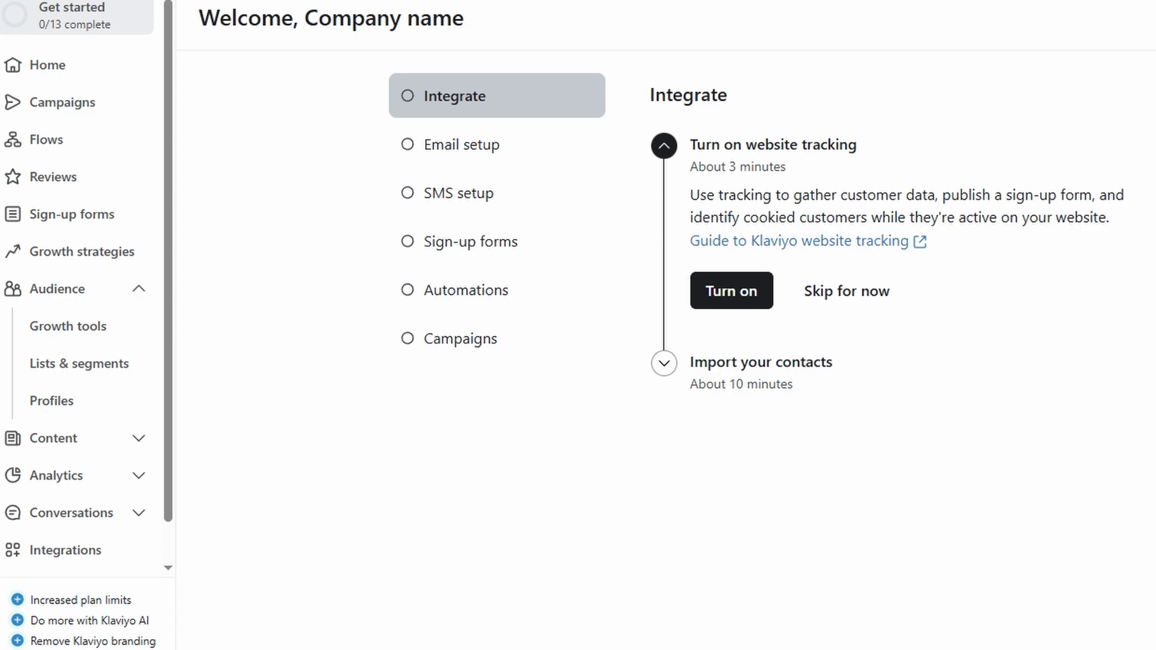
{"action": "left_click", "coordinate": [66, 103]}
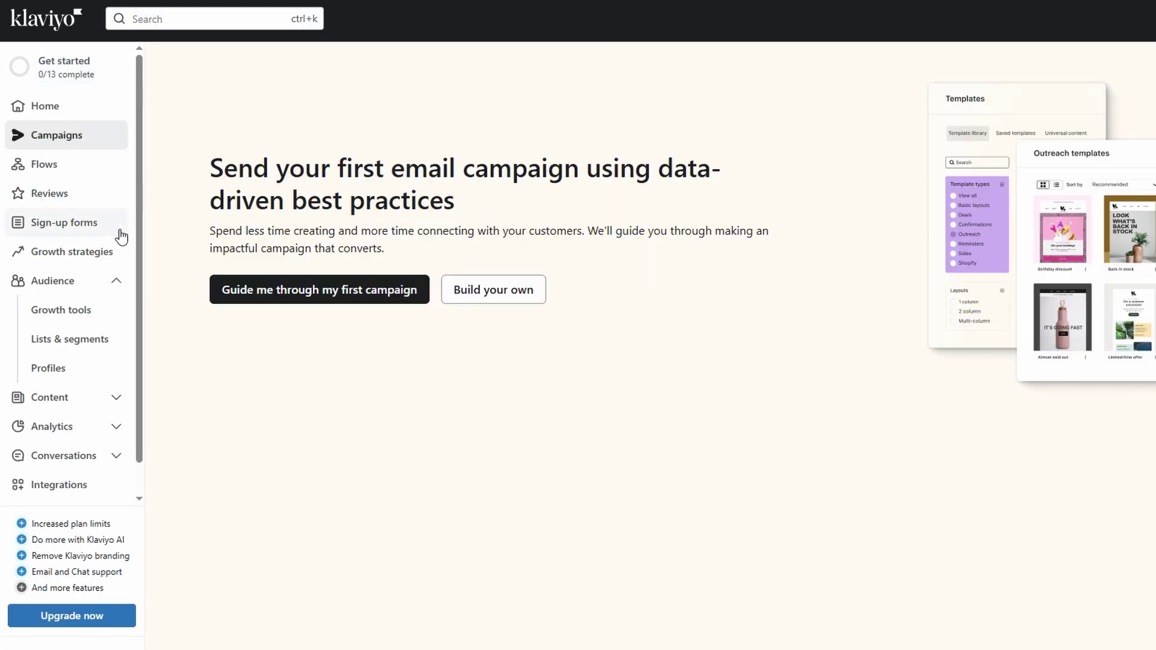
{"action": "left_click", "coordinate": [498, 293]}
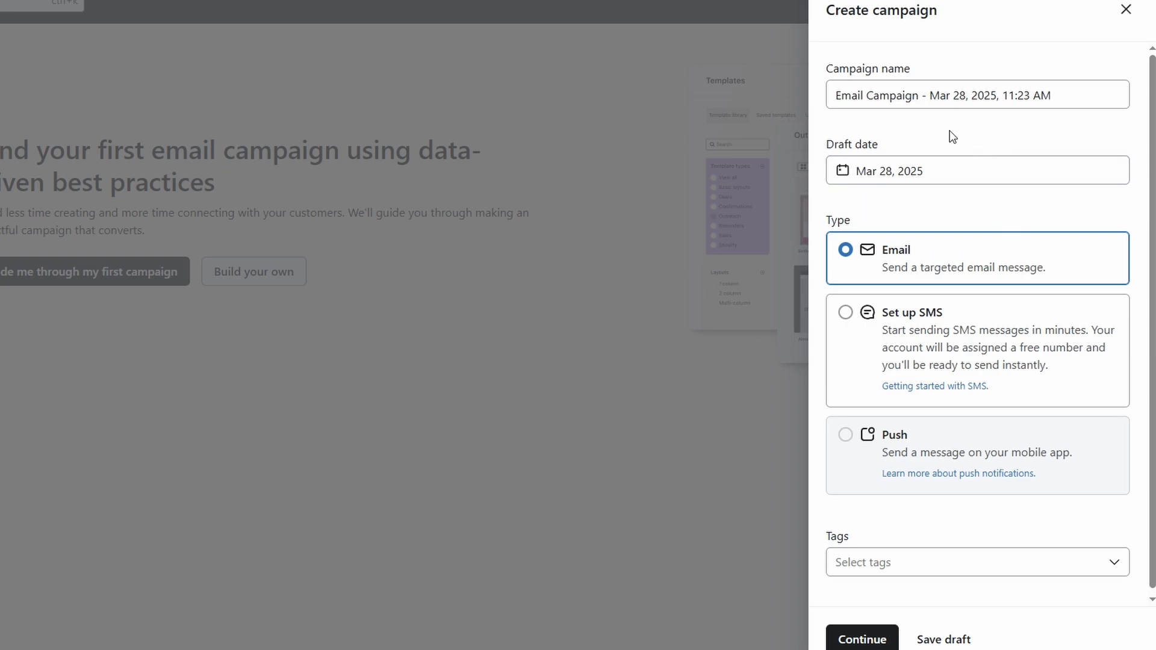
{"action": "scroll", "coordinate": [884, 222], "scroll_direction": "down", "scroll_amount": 1}
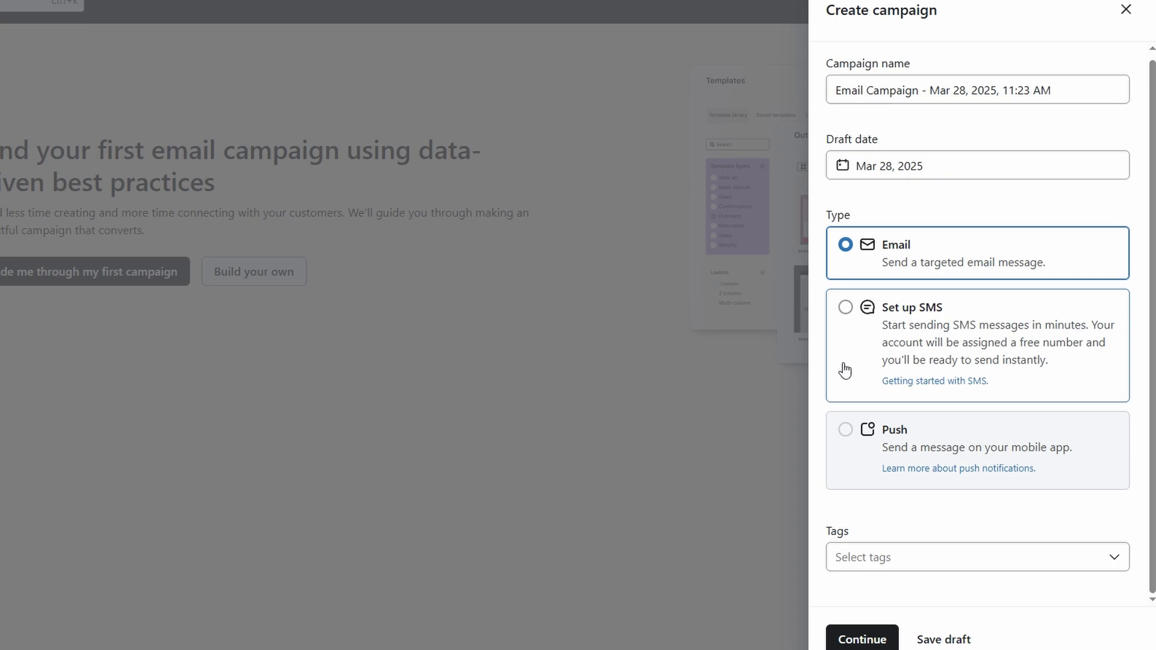
{"action": "left_click", "coordinate": [867, 631]}
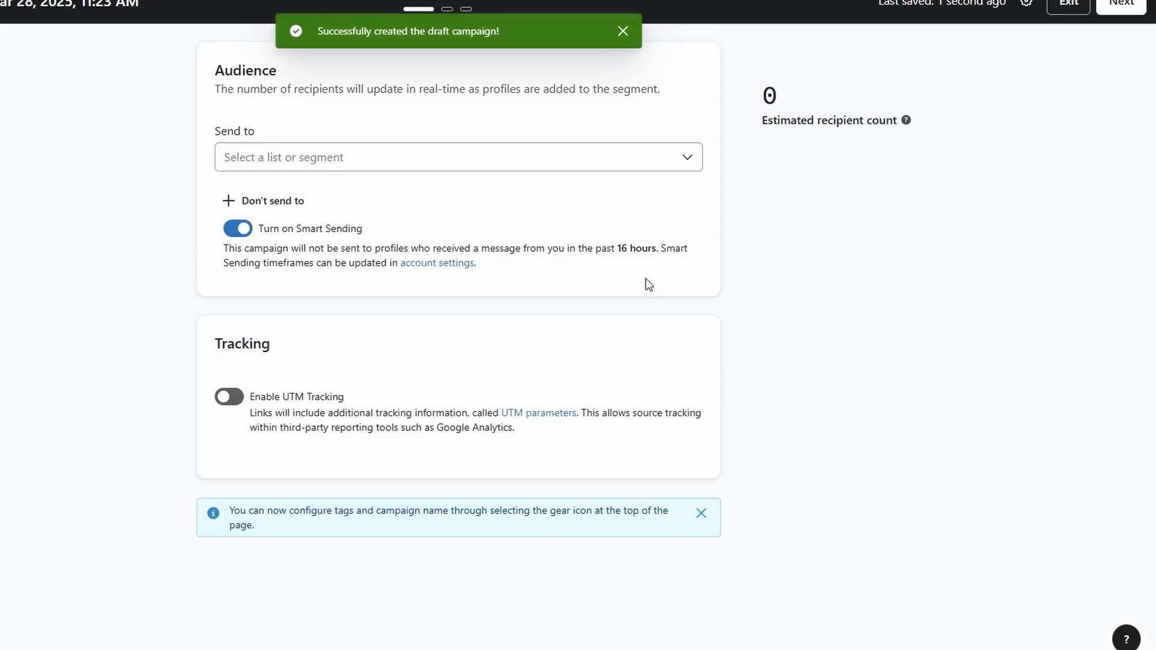
Set Email List as the campaign's recipients and continue to the email message setup
{"action": "left_click", "coordinate": [351, 158]}
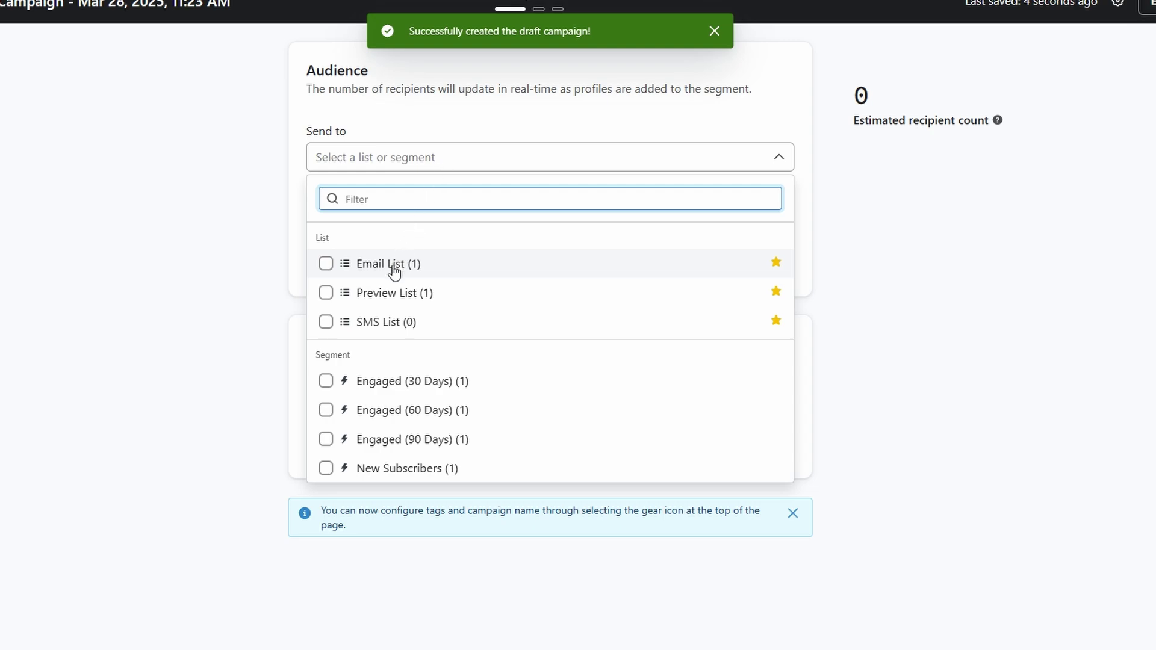
{"action": "left_click", "coordinate": [328, 266]}
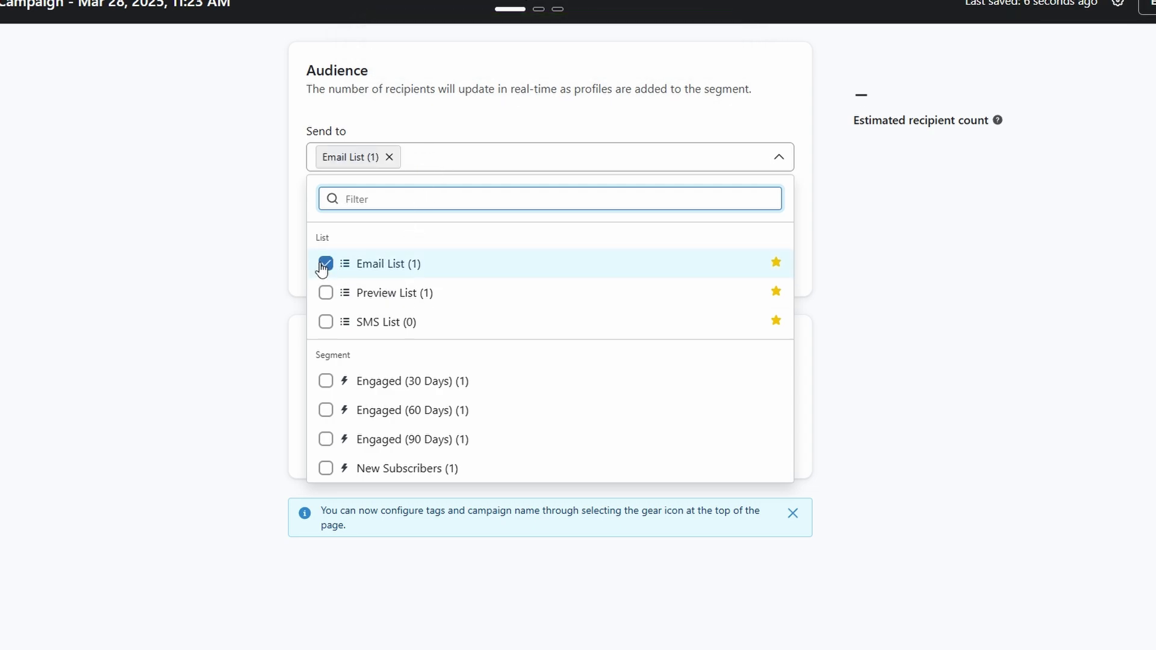
{"action": "left_click", "coordinate": [887, 196]}
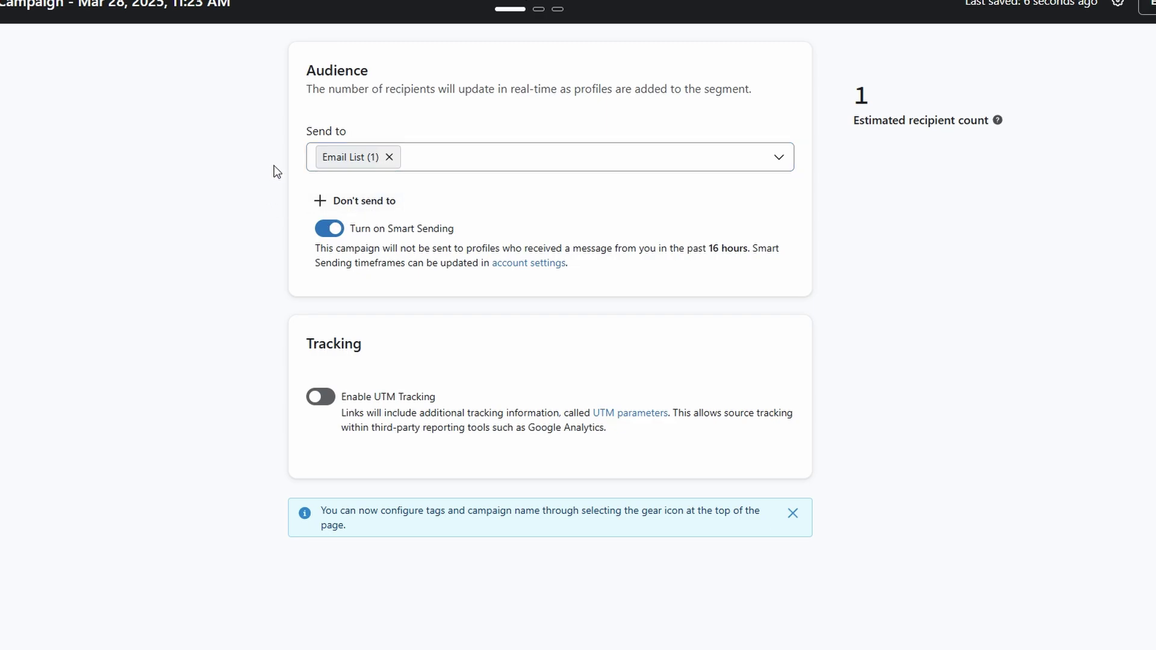
{"action": "left_click", "coordinate": [1146, 7]}
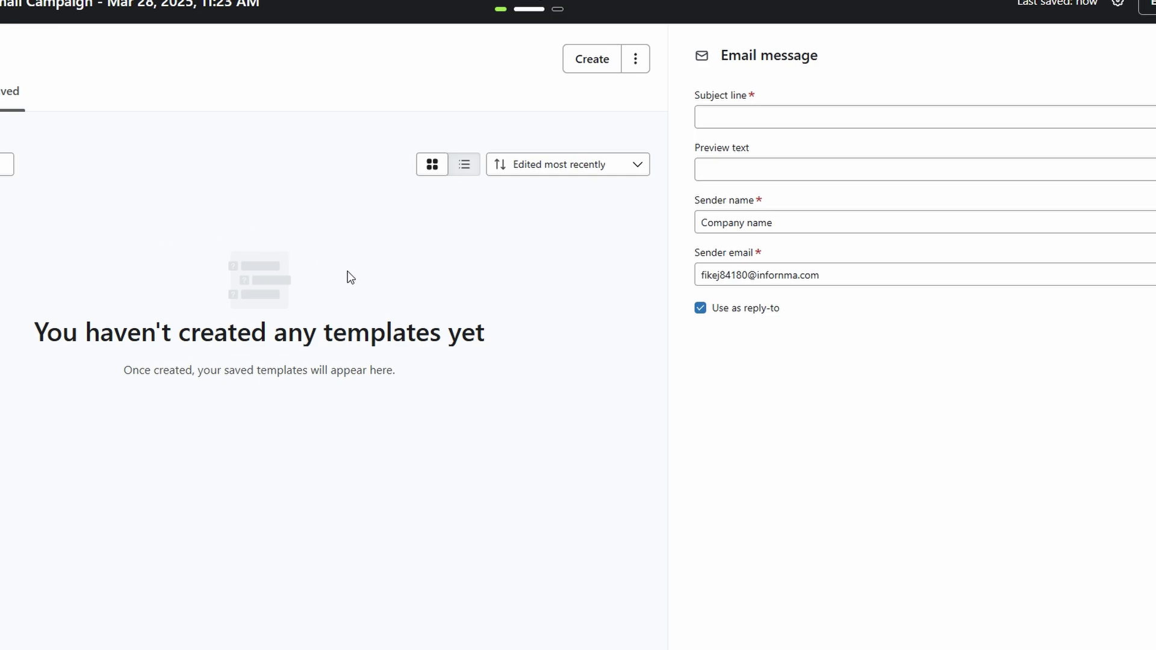
Create a new email template for the campaign and open its header bar block for editing
{"action": "left_click", "coordinate": [605, 58]}
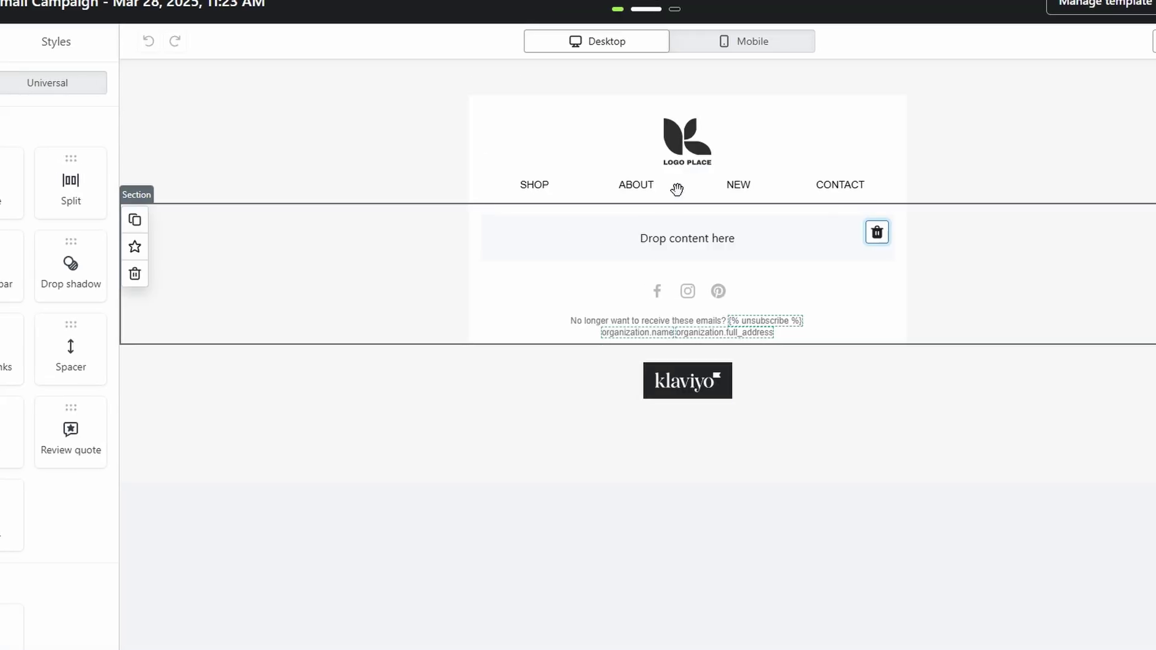
{"action": "left_click", "coordinate": [686, 149]}
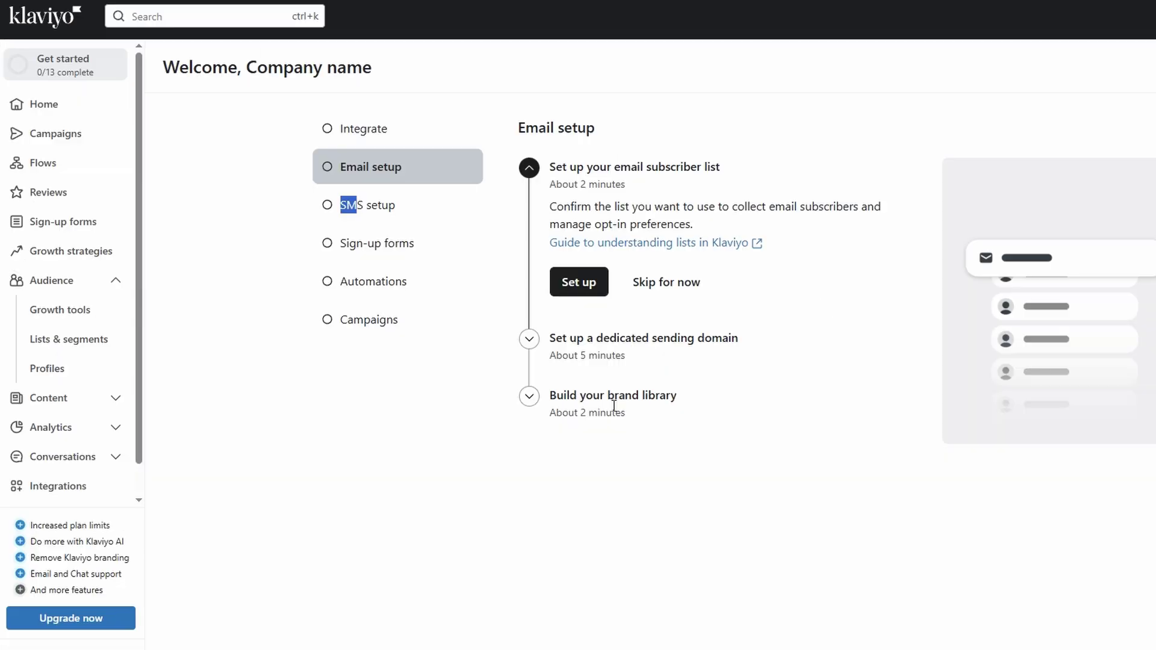
Open the brand library from the email setup tasks and view its logo, color and font settings
{"action": "left_click", "coordinate": [536, 399]}
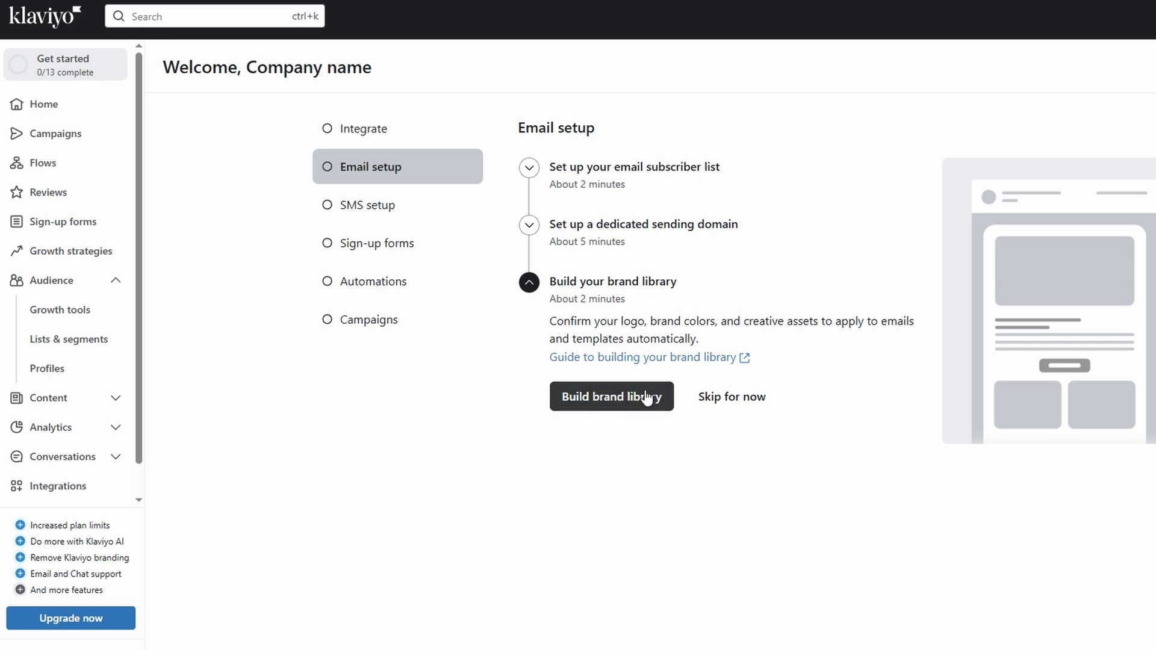
{"action": "left_click", "coordinate": [606, 397]}
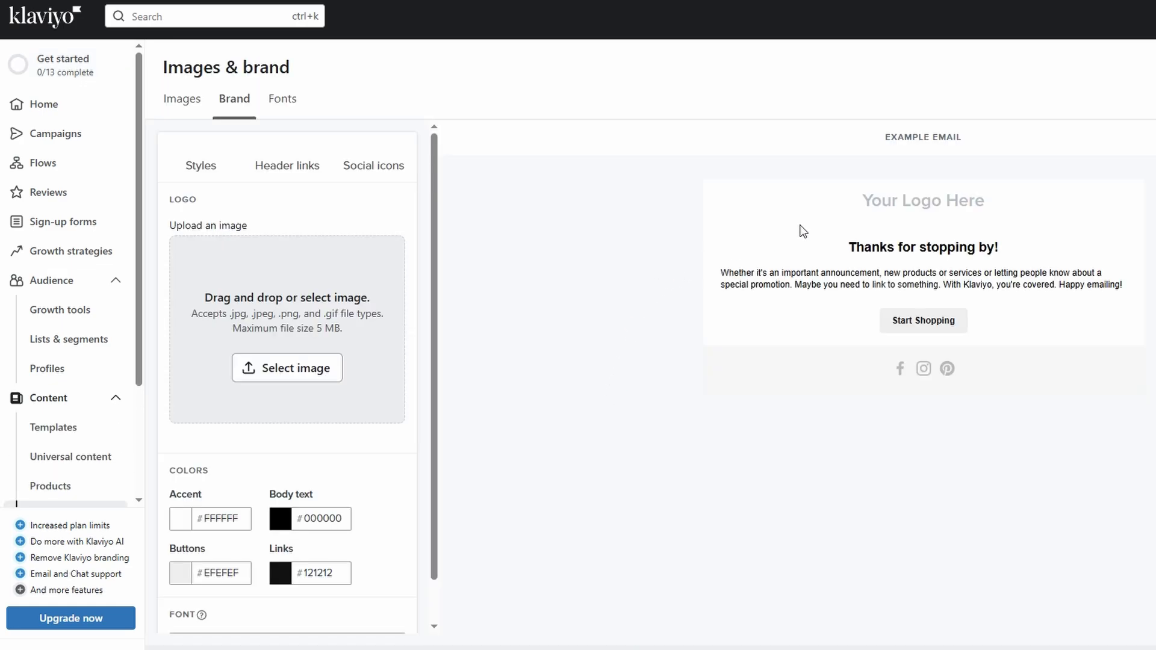
{"action": "scroll", "coordinate": [299, 357], "scroll_direction": "down", "scroll_amount": 1}
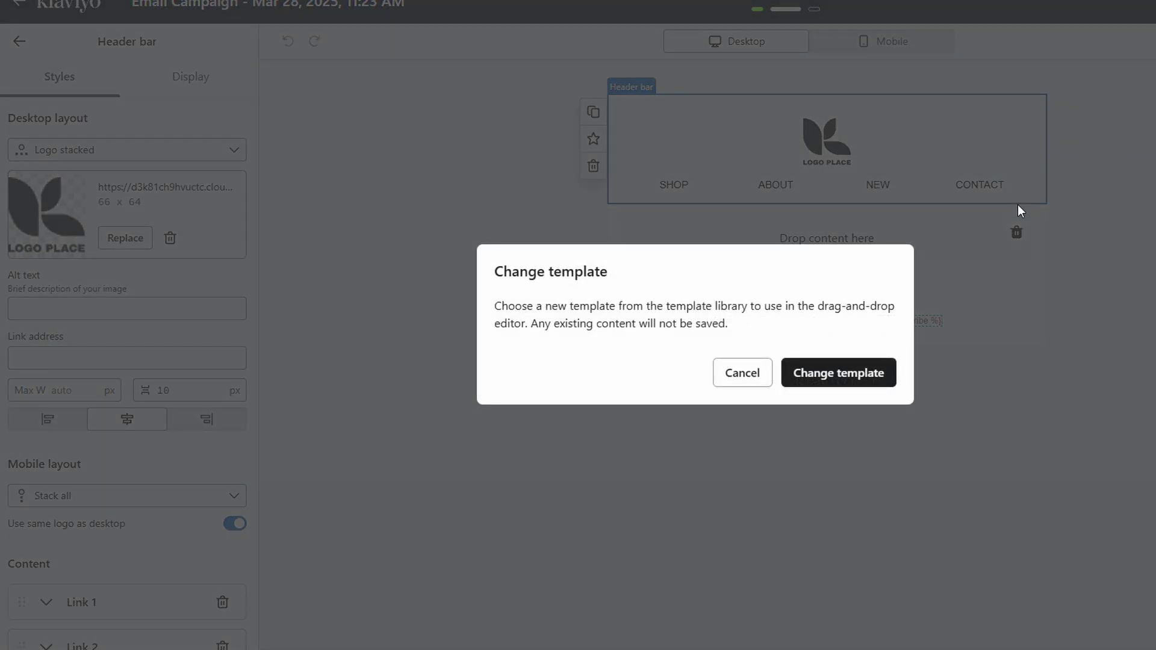
Confirm changing the draft's template, and choose Send a newsletter as the goal of the guided email campaign
{"action": "left_click", "coordinate": [809, 373]}
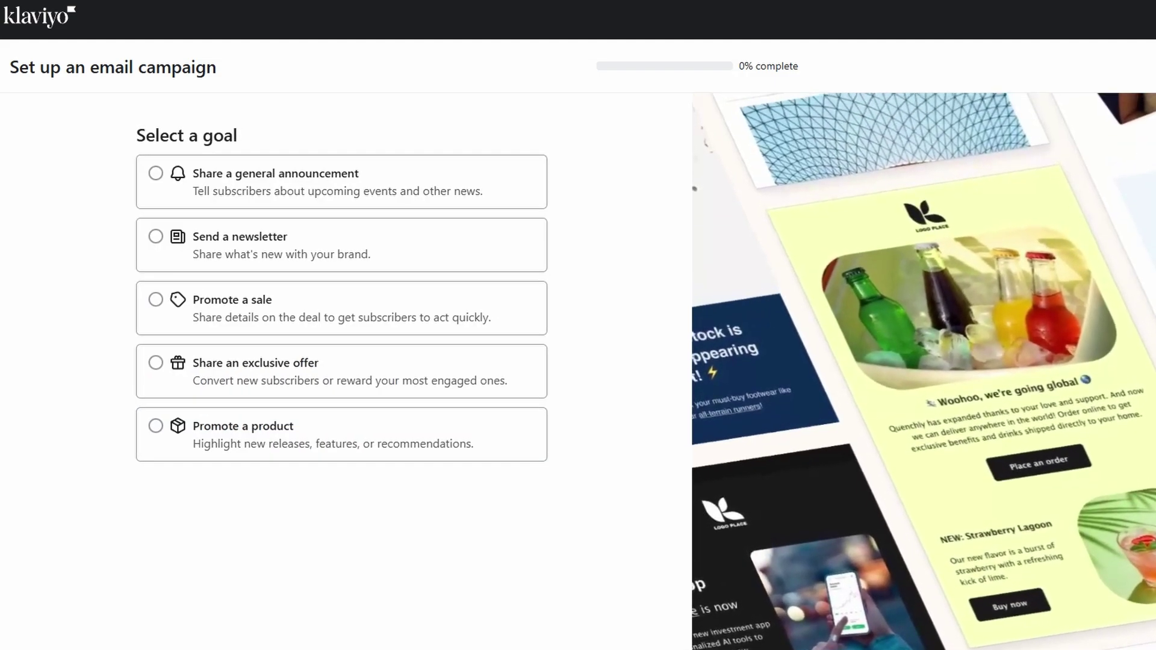
{"action": "left_click", "coordinate": [155, 235]}
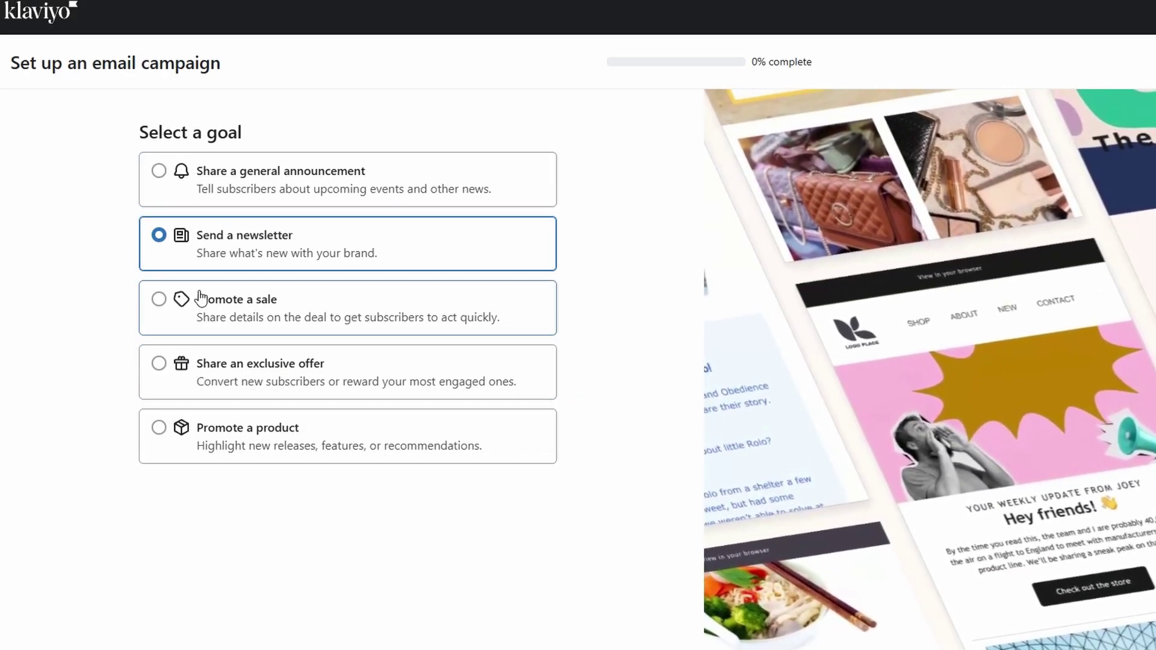
{"action": "left_click", "coordinate": [304, 190]}
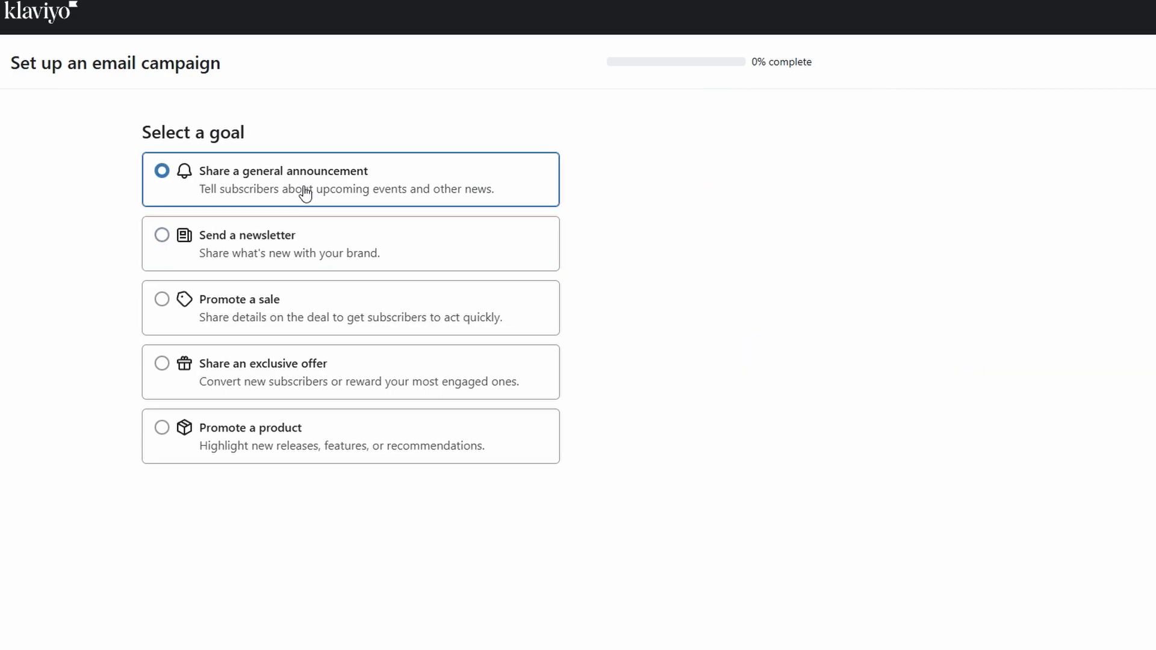
{"action": "left_click", "coordinate": [276, 237]}
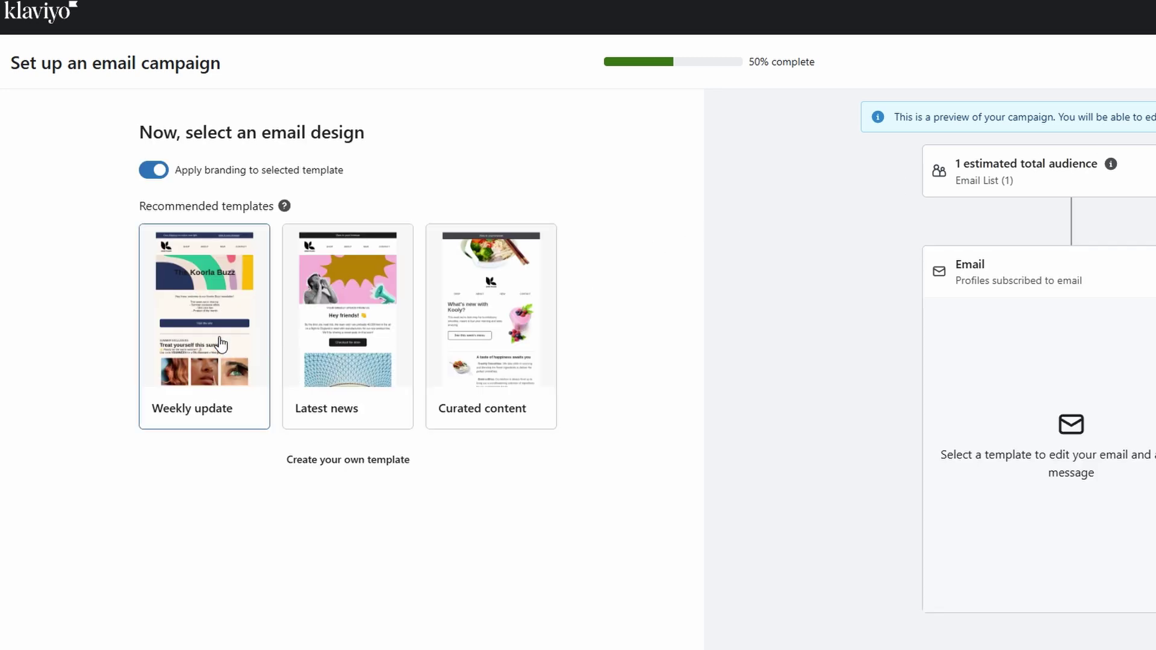
Use the Weekly update template for the guided campaign and look through the email's sections in the editor
{"action": "left_click", "coordinate": [220, 343]}
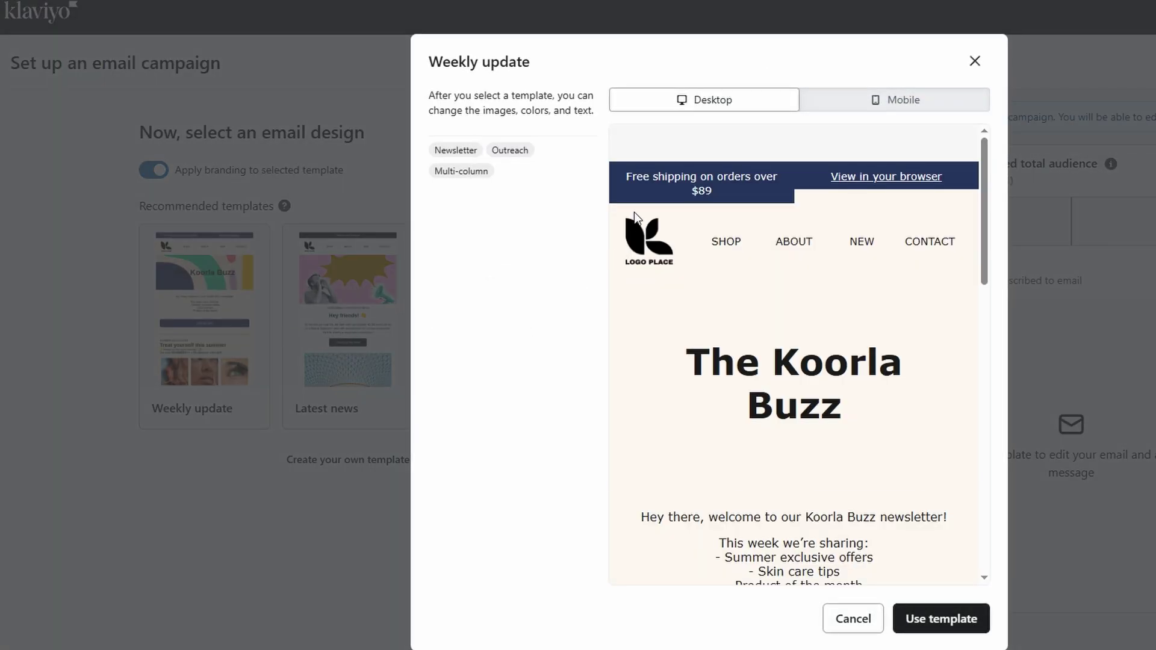
{"action": "scroll", "coordinate": [833, 391], "scroll_direction": "down", "scroll_amount": 20}
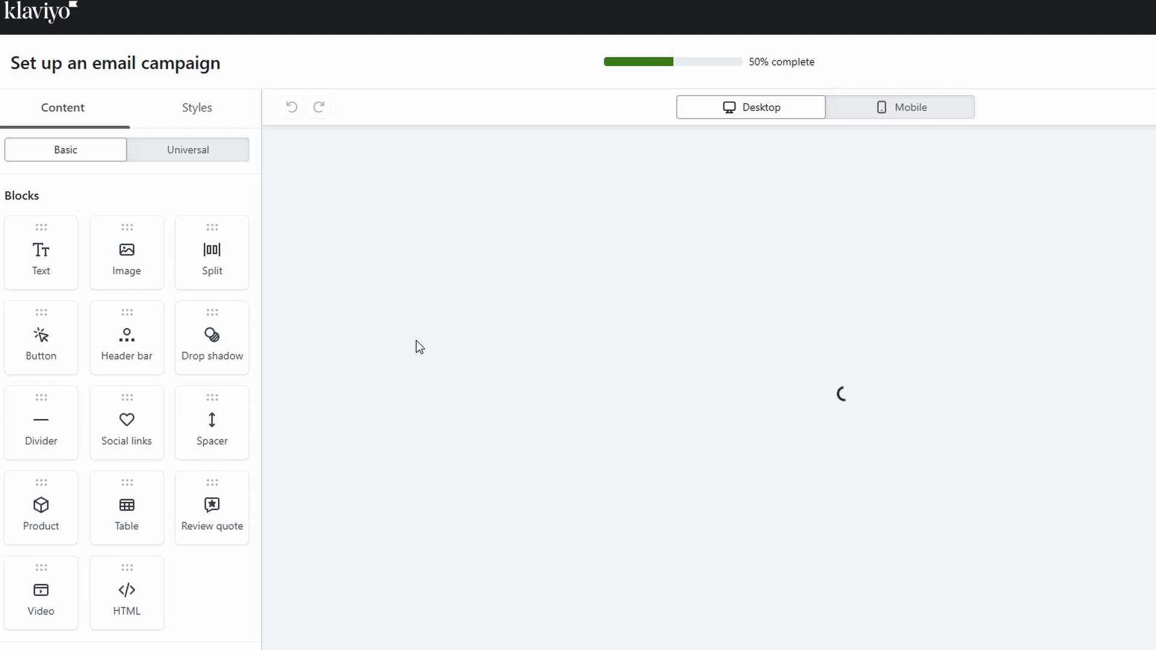
{"action": "scroll", "coordinate": [735, 241], "scroll_direction": "down", "scroll_amount": 5}
{"action": "scroll", "coordinate": [735, 243], "scroll_direction": "down", "scroll_amount": 5}
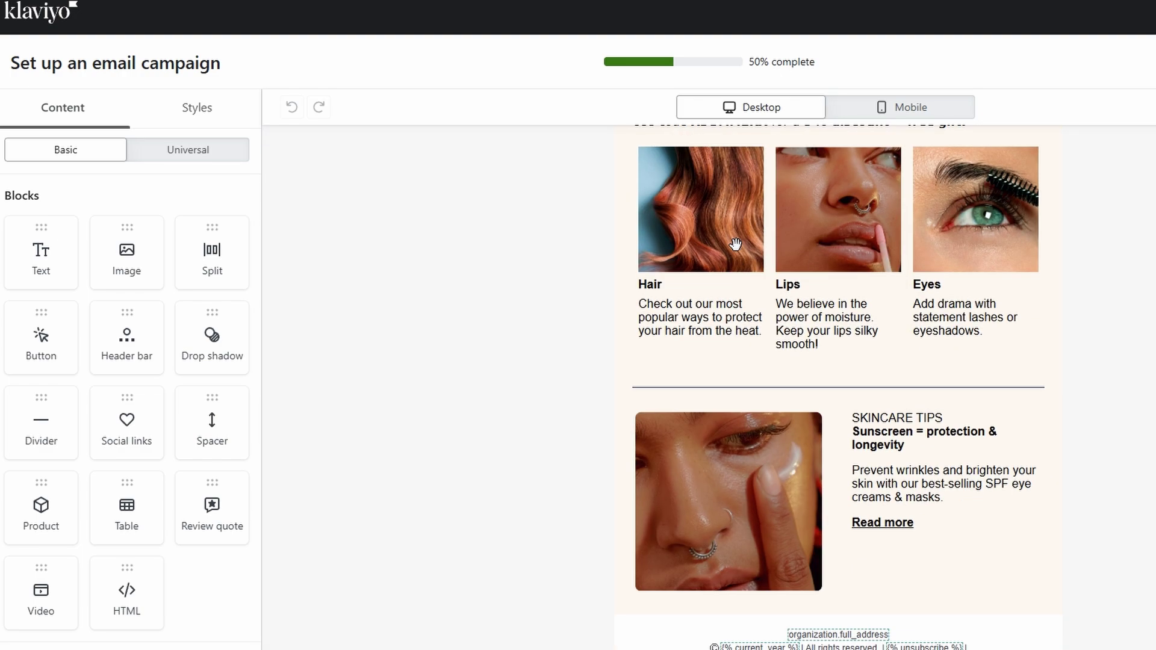
{"action": "scroll", "coordinate": [867, 265], "scroll_direction": "down", "scroll_amount": 3}
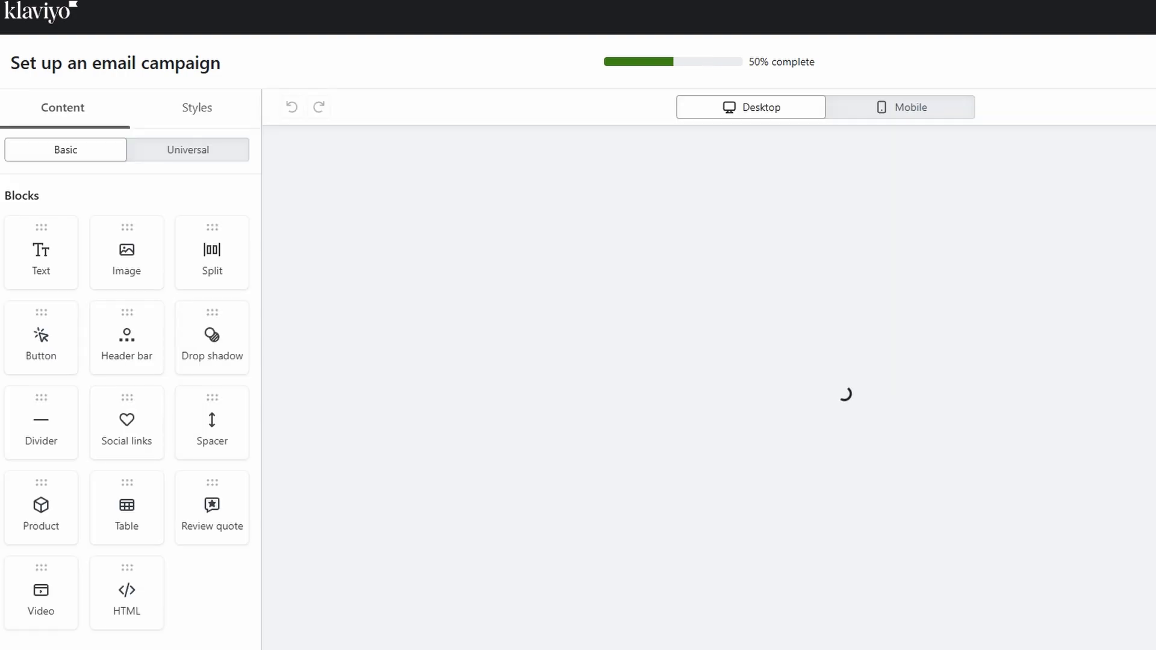
Switch the email editor to the mobile layout and check the whole newsletter from header to skincare tips
{"action": "left_click", "coordinate": [927, 111]}
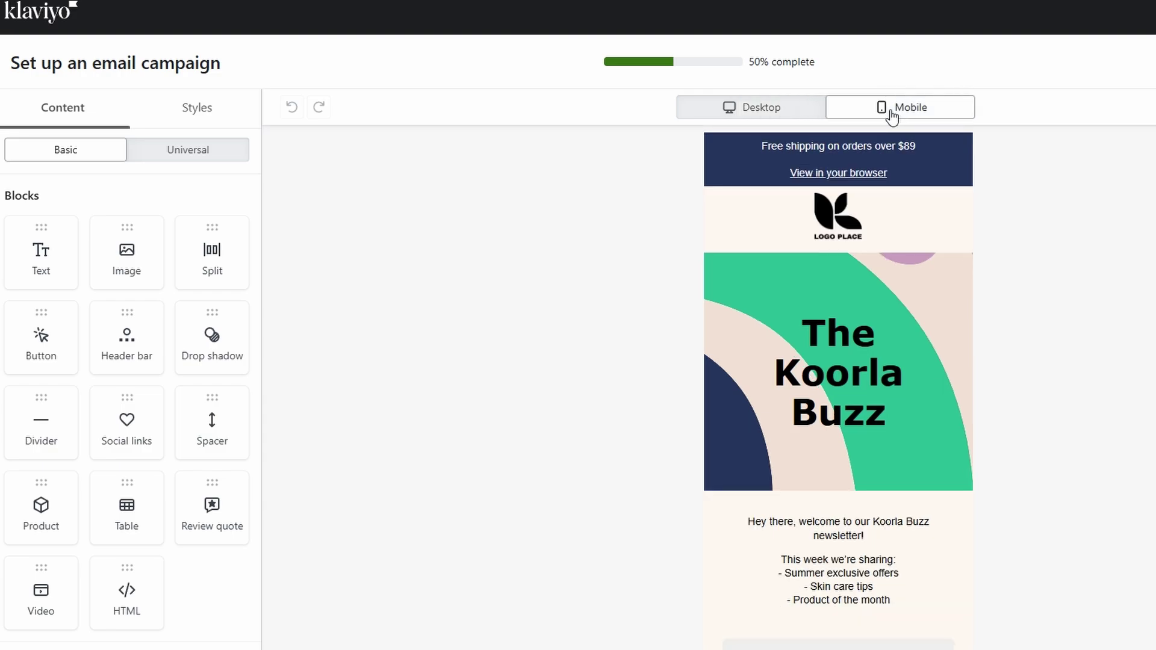
{"action": "scroll", "coordinate": [853, 242], "scroll_direction": "down", "scroll_amount": 1}
{"action": "scroll", "coordinate": [853, 242], "scroll_direction": "down", "scroll_amount": 20}
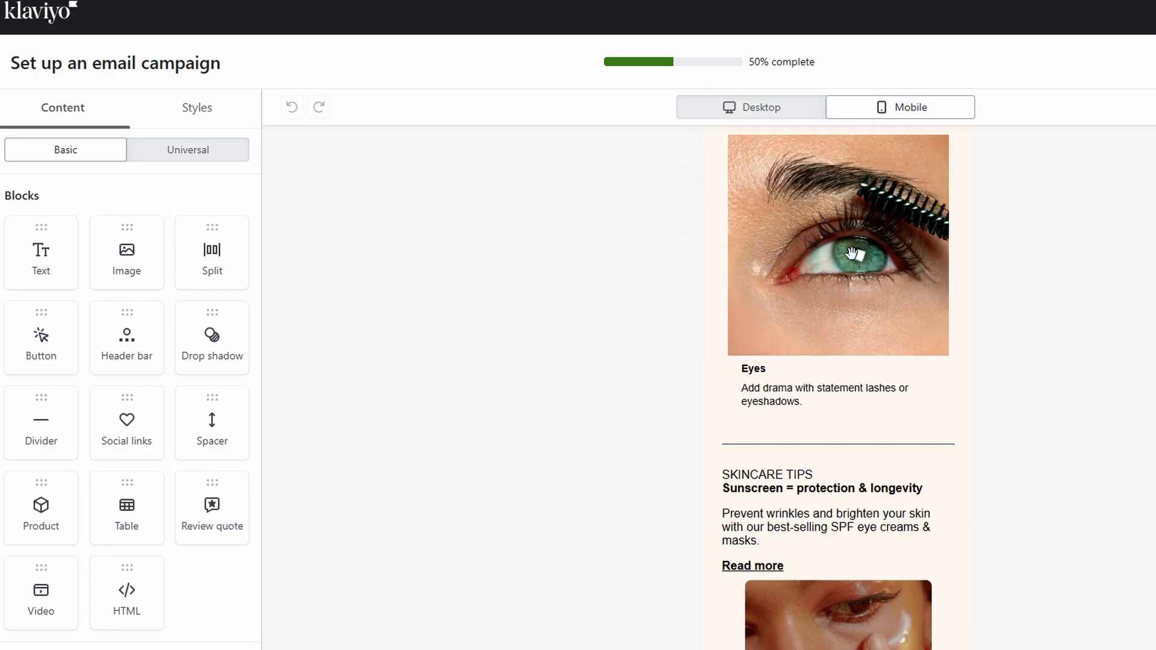
{"action": "scroll", "coordinate": [851, 252], "scroll_direction": "up", "scroll_amount": 20}
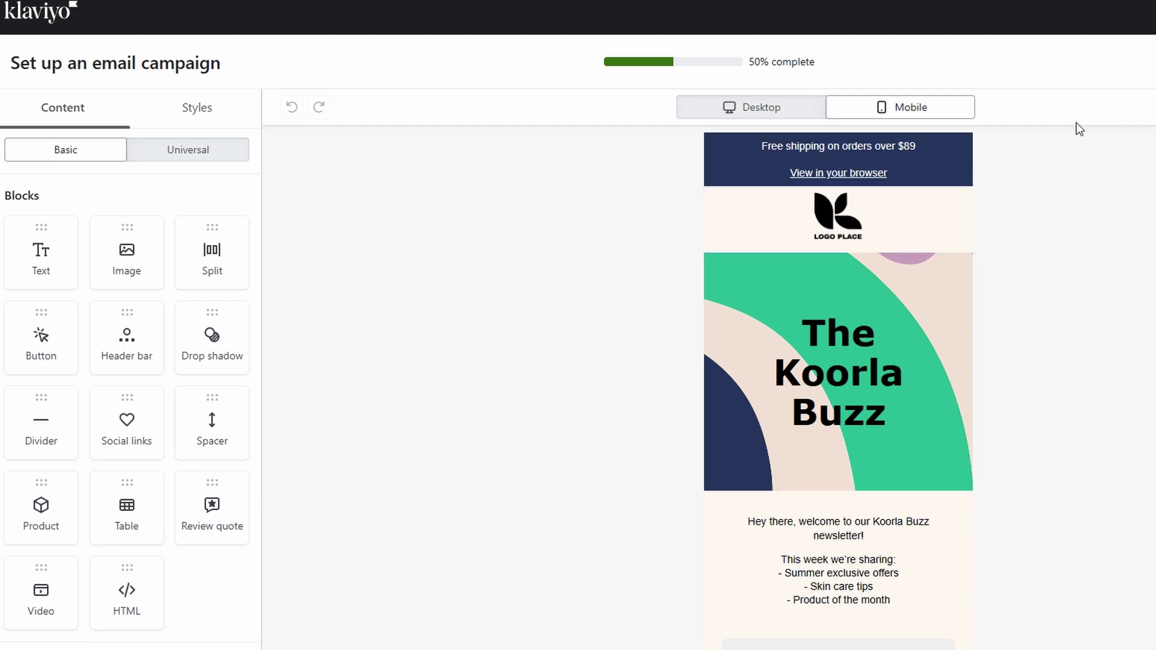
Open the newsletter in preview mode and examine its desktop layout and the profile properties used for the preview
{"action": "left_click", "coordinate": [1154, 107]}
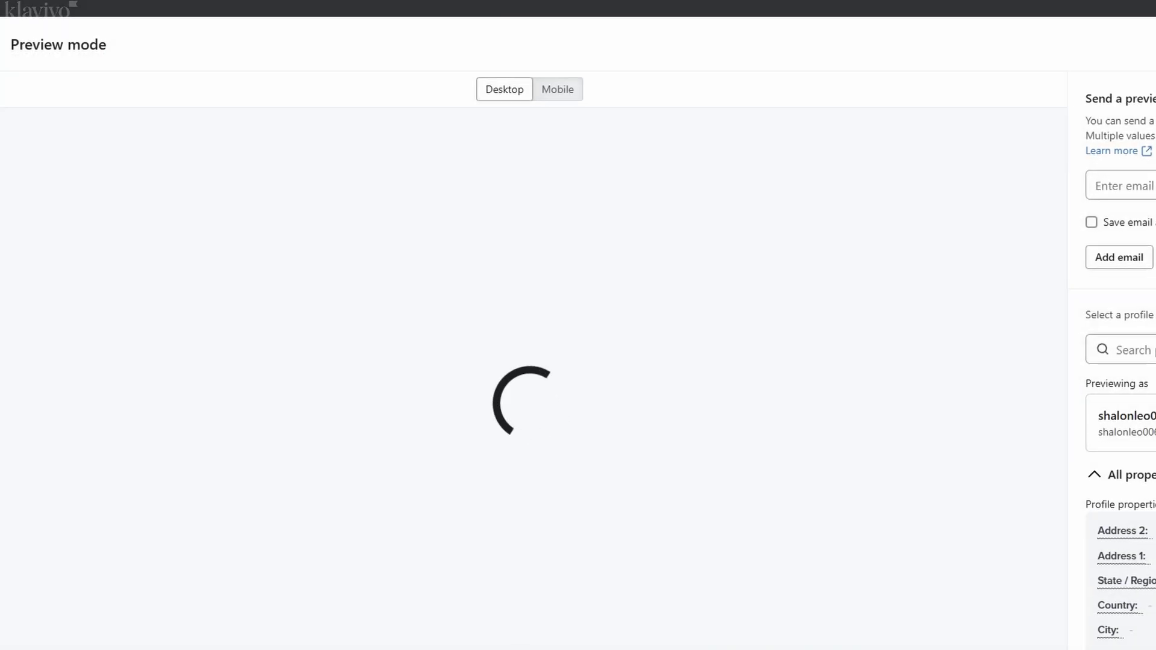
{"action": "scroll", "coordinate": [834, 308], "scroll_direction": "down", "scroll_amount": 1}
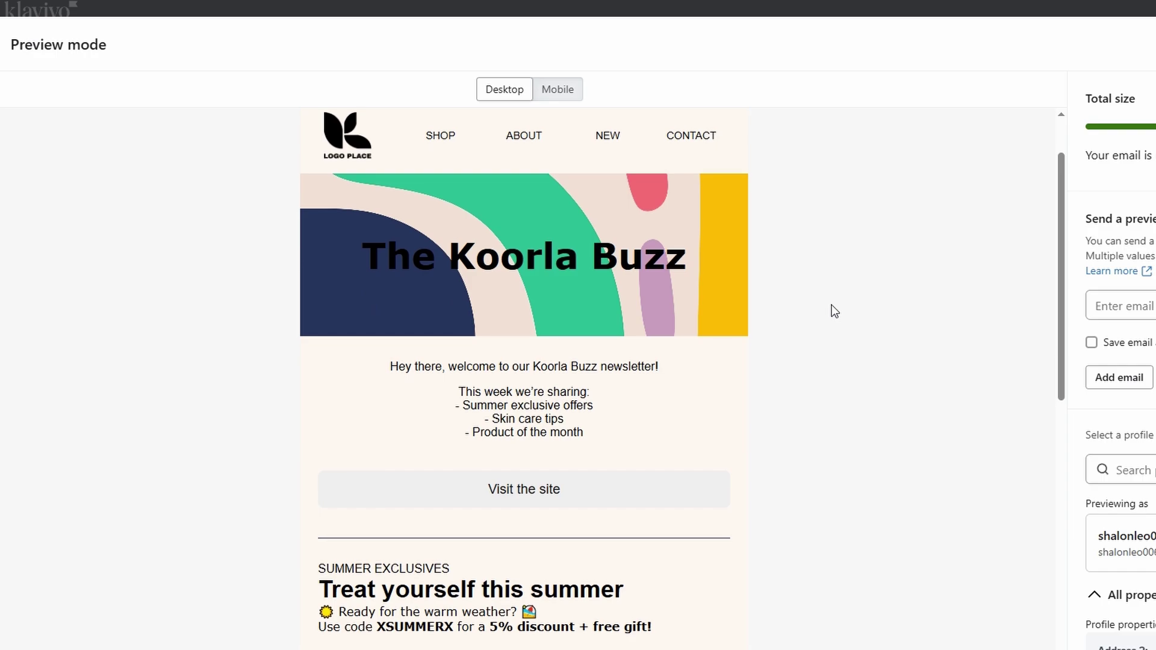
{"action": "scroll", "coordinate": [1120, 361], "scroll_direction": "down", "scroll_amount": 3}
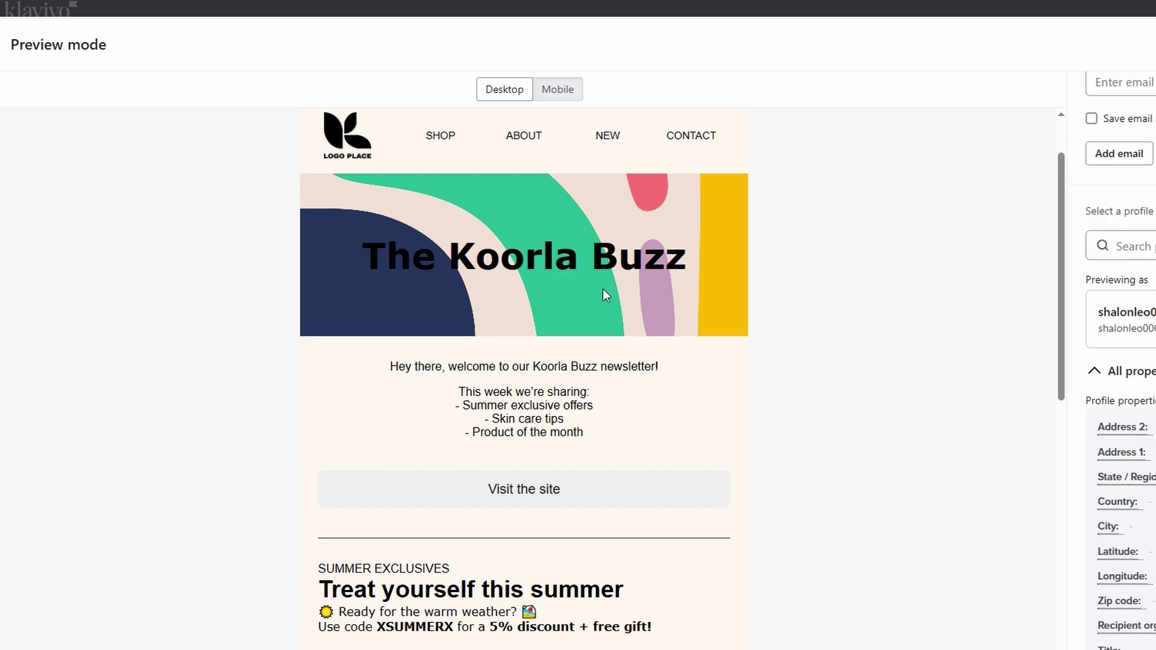
{"action": "scroll", "coordinate": [602, 289], "scroll_direction": "down", "scroll_amount": 10}
{"action": "scroll", "coordinate": [602, 289], "scroll_direction": "up", "scroll_amount": 10}
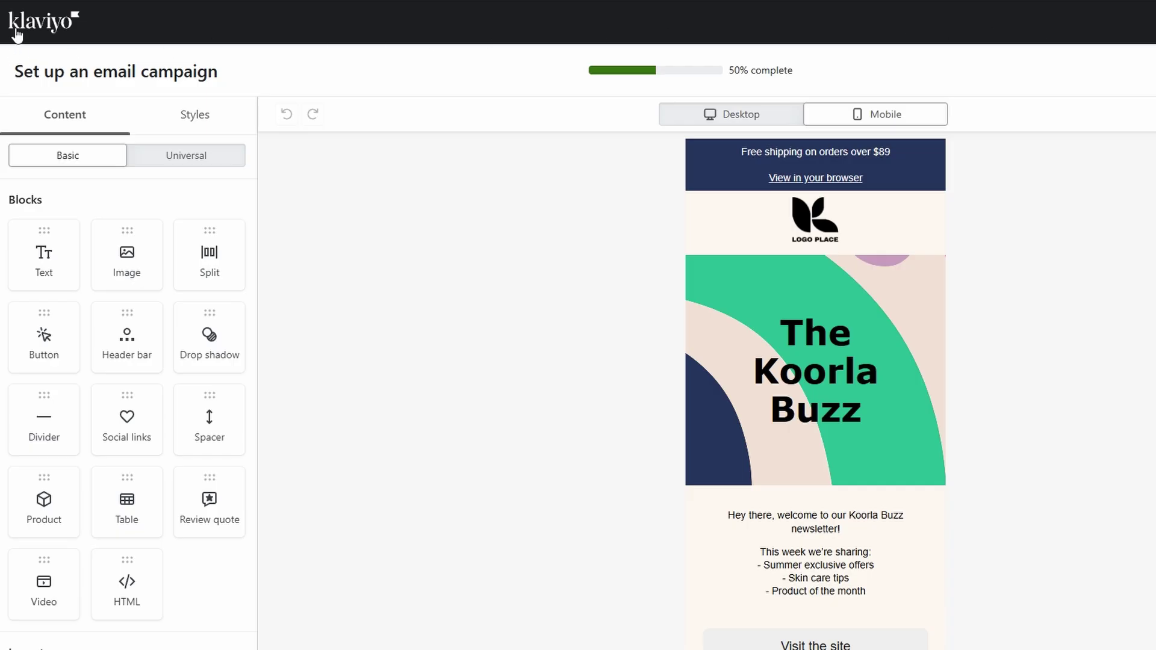
Leave the campaign setup to open Flows, and look through the pre-built flows such as Welcome series and Abandoned cart reminder
{"action": "left_click", "coordinate": [16, 30]}
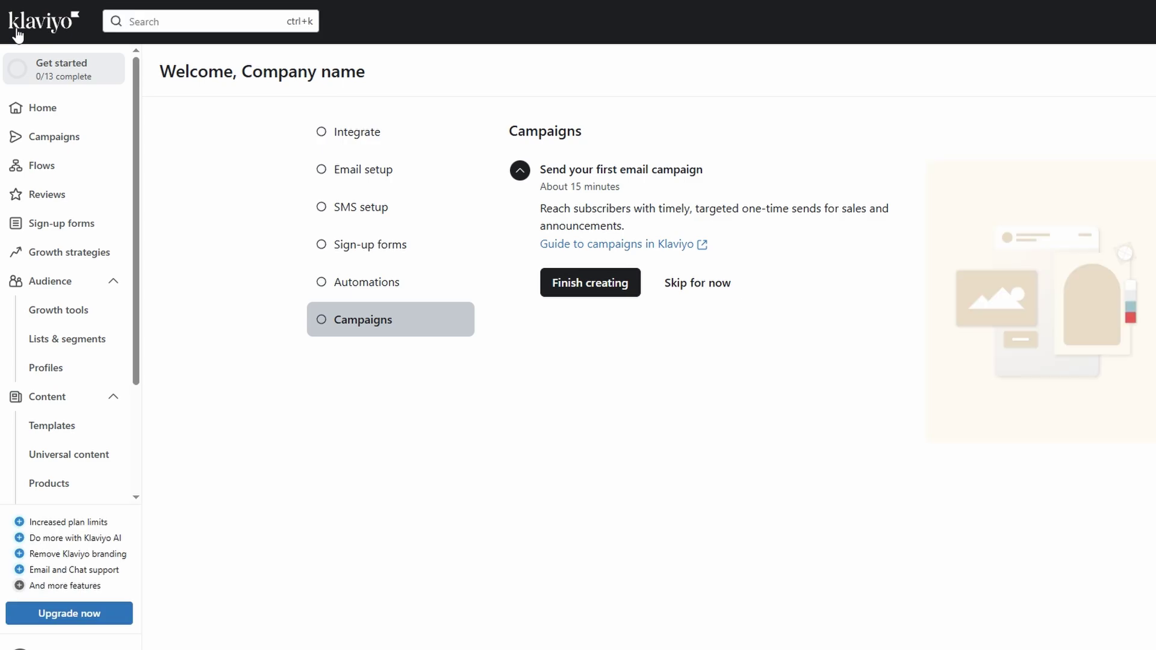
{"action": "left_click", "coordinate": [67, 167]}
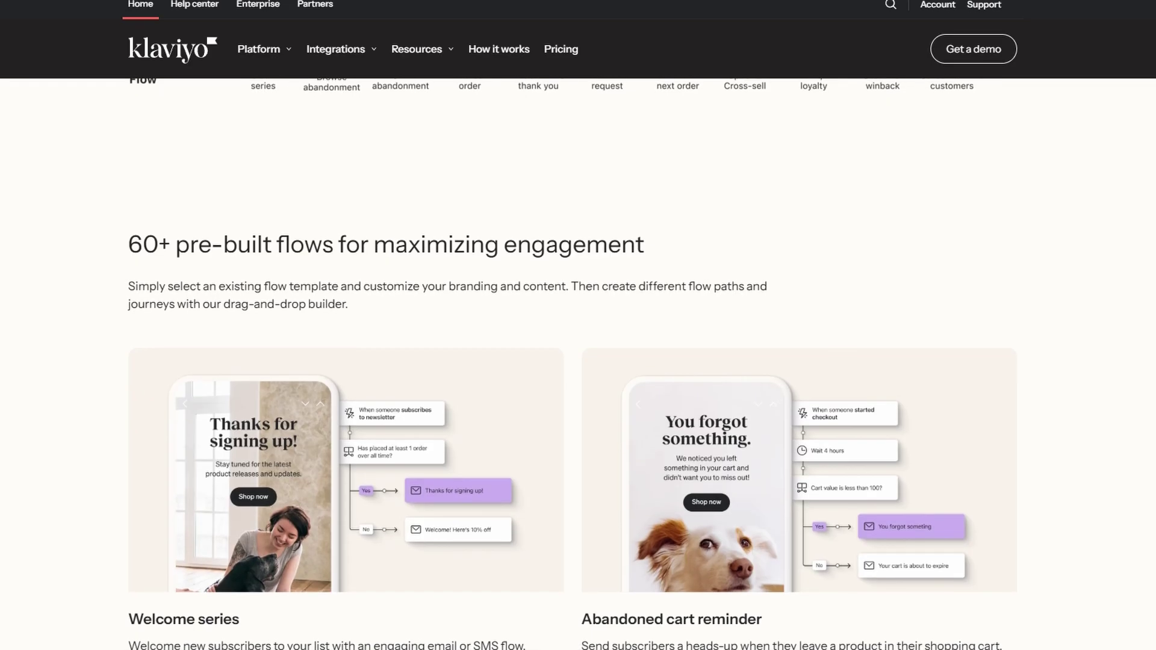
{"action": "scroll", "coordinate": [571, 362], "scroll_direction": "down", "scroll_amount": 2}
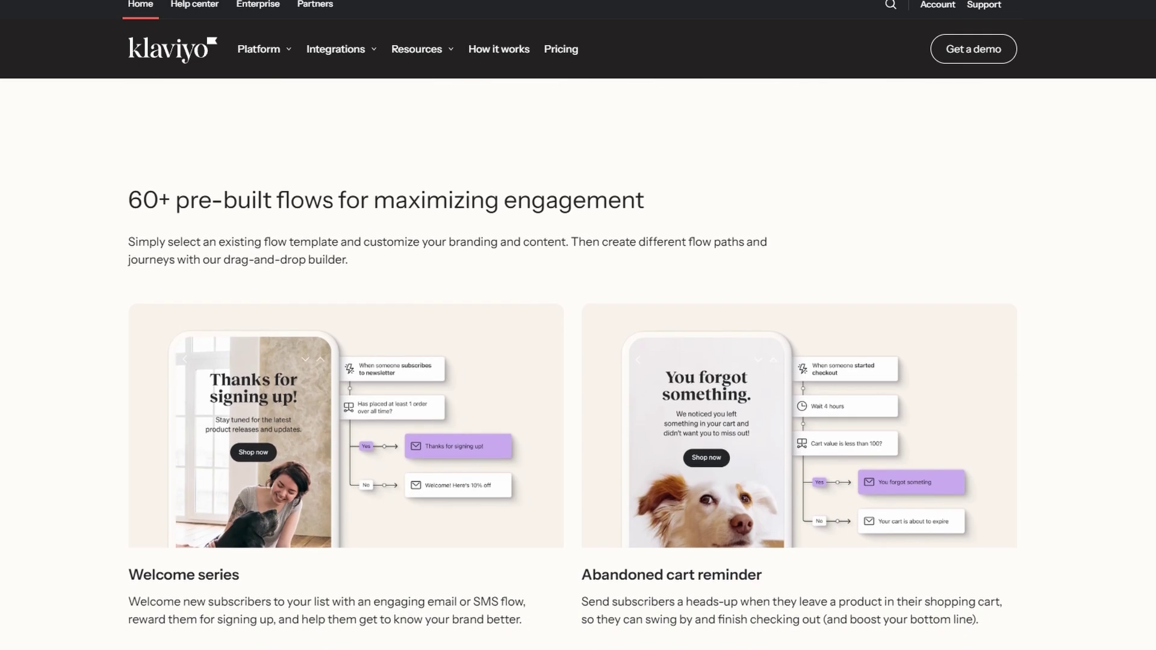
{"action": "scroll", "coordinate": [572, 361], "scroll_direction": "down", "scroll_amount": 2}
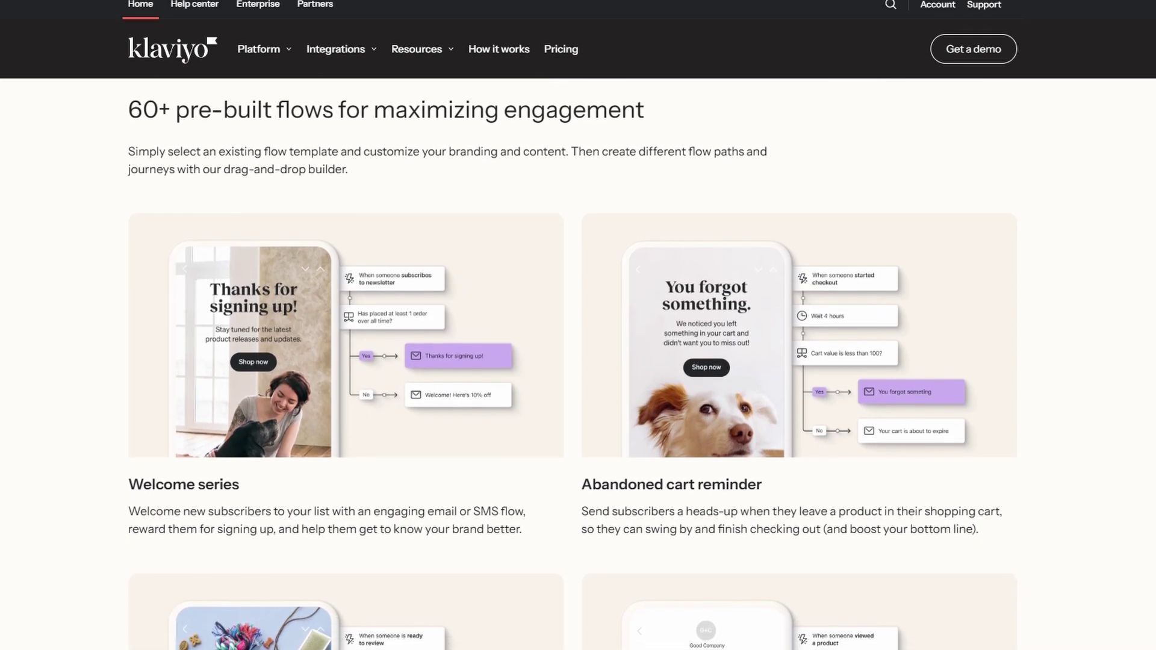
Browse the flow ideas, show all flows, and look through the Nurture subscribers, Remind customers to purchase and Other templates
{"action": "scroll", "coordinate": [571, 361], "scroll_direction": "down", "scroll_amount": 1}
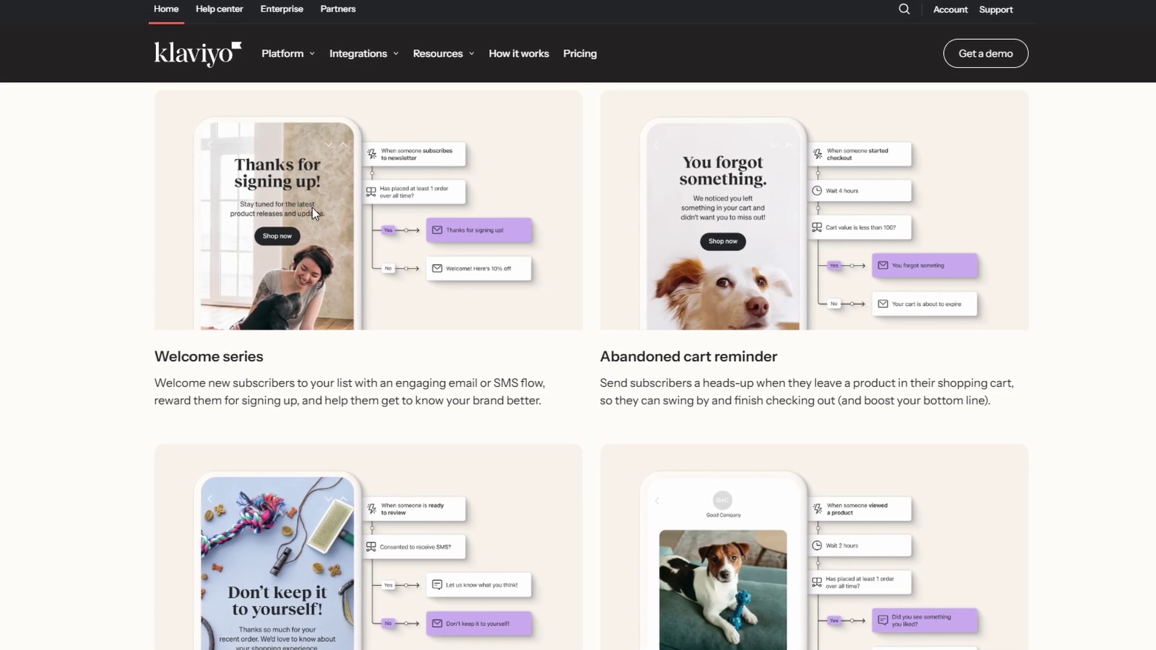
{"action": "scroll", "coordinate": [563, 207], "scroll_direction": "up", "scroll_amount": 1}
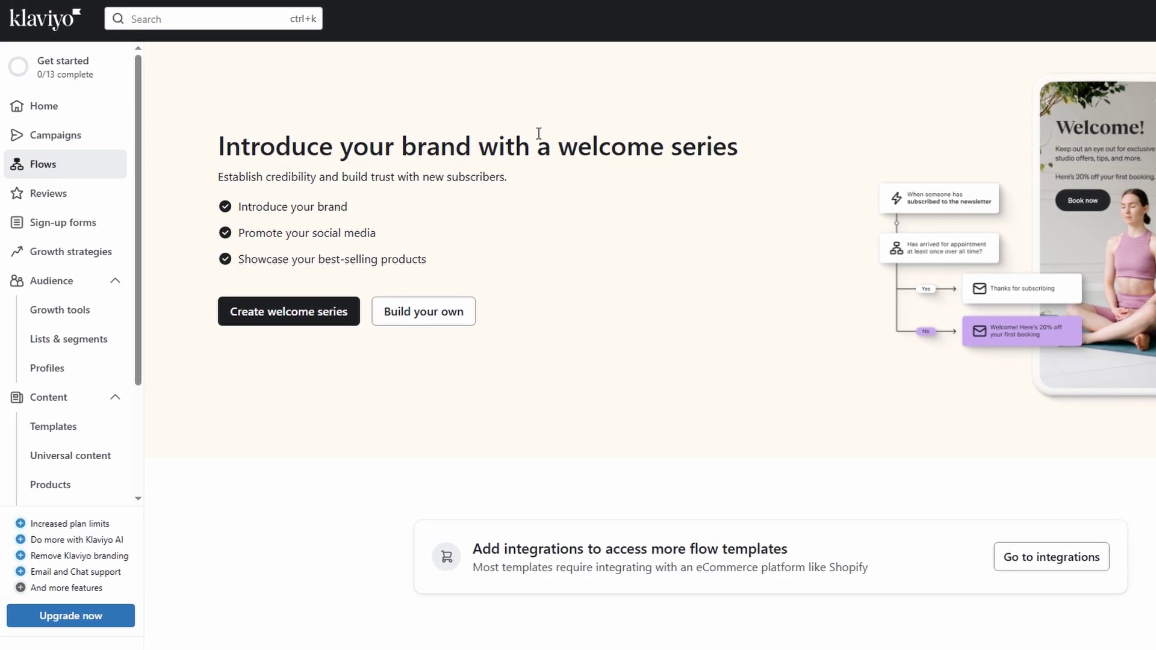
{"action": "left_click", "coordinate": [431, 321]}
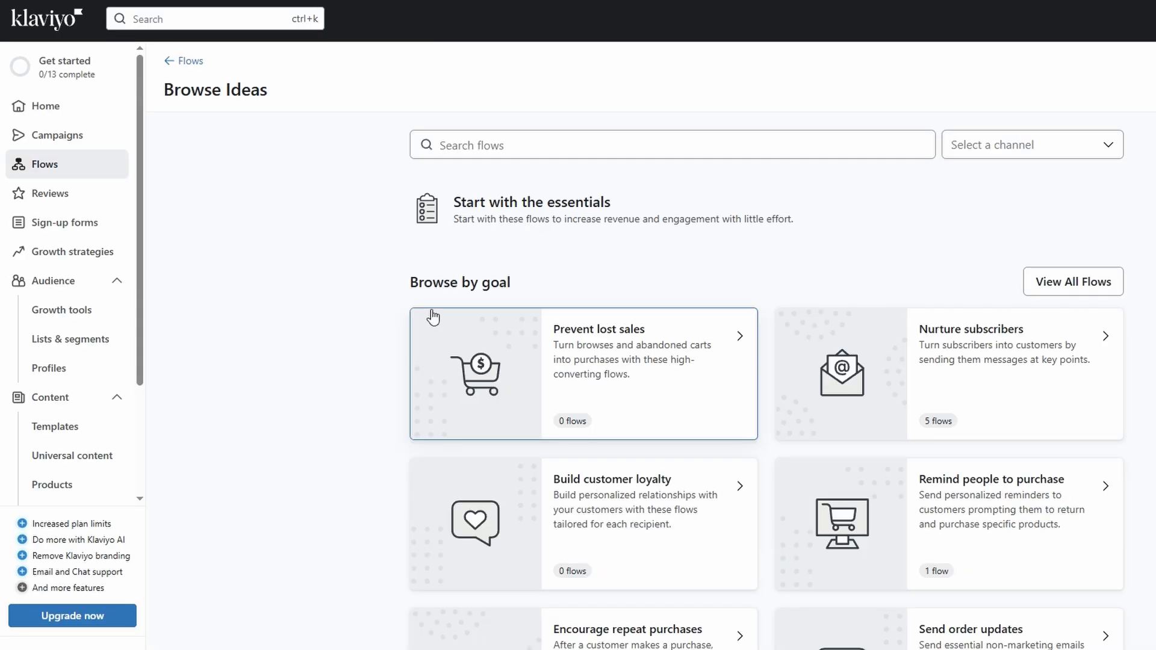
{"action": "scroll", "coordinate": [433, 315], "scroll_direction": "down", "scroll_amount": 1}
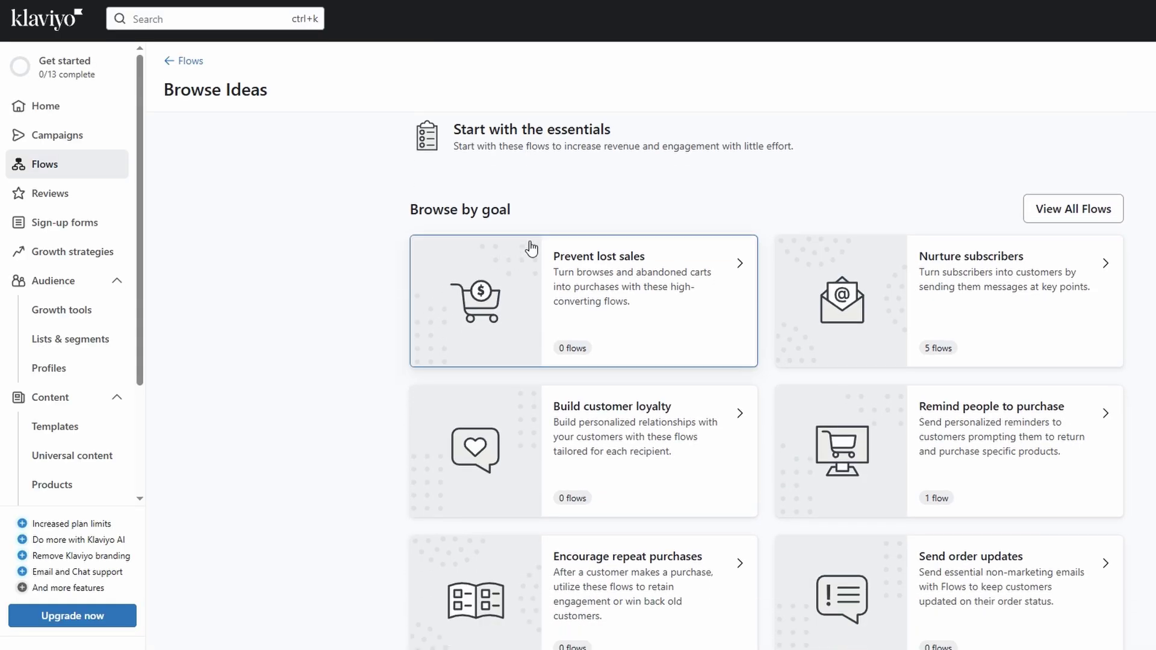
{"action": "left_click", "coordinate": [1030, 207]}
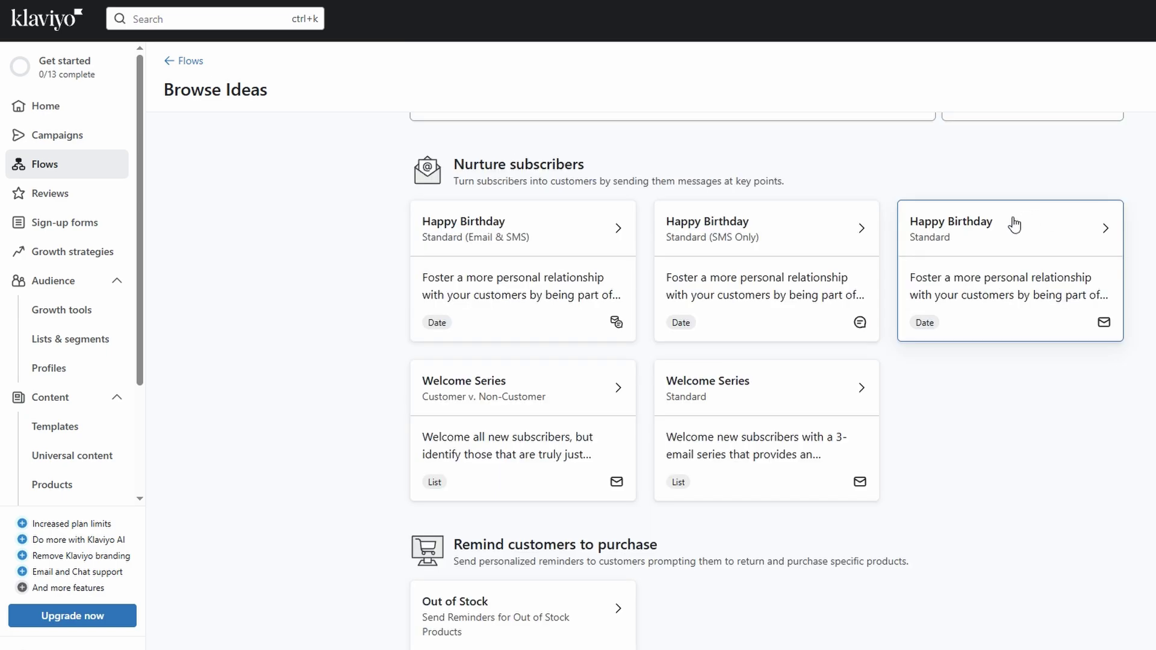
{"action": "scroll", "coordinate": [746, 245], "scroll_direction": "down", "scroll_amount": 3}
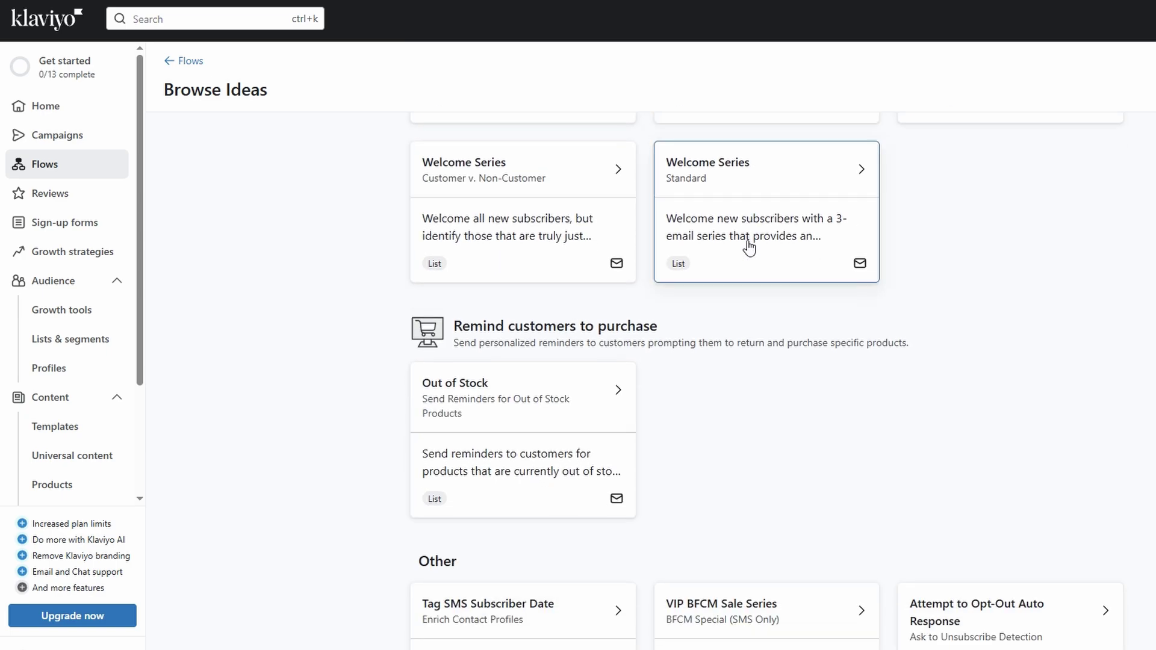
{"action": "scroll", "coordinate": [749, 247], "scroll_direction": "down", "scroll_amount": 3}
{"action": "scroll", "coordinate": [751, 247], "scroll_direction": "down", "scroll_amount": 1}
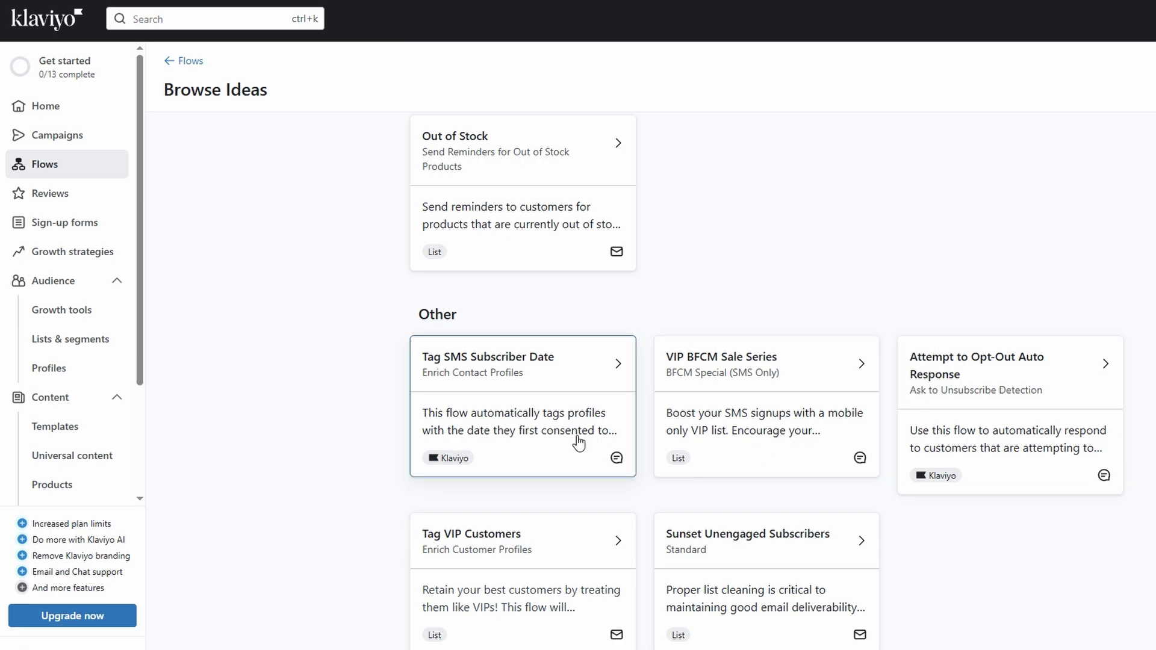
{"action": "scroll", "coordinate": [716, 269], "scroll_direction": "up", "scroll_amount": 5}
{"action": "scroll", "coordinate": [716, 263], "scroll_direction": "up", "scroll_amount": 3}
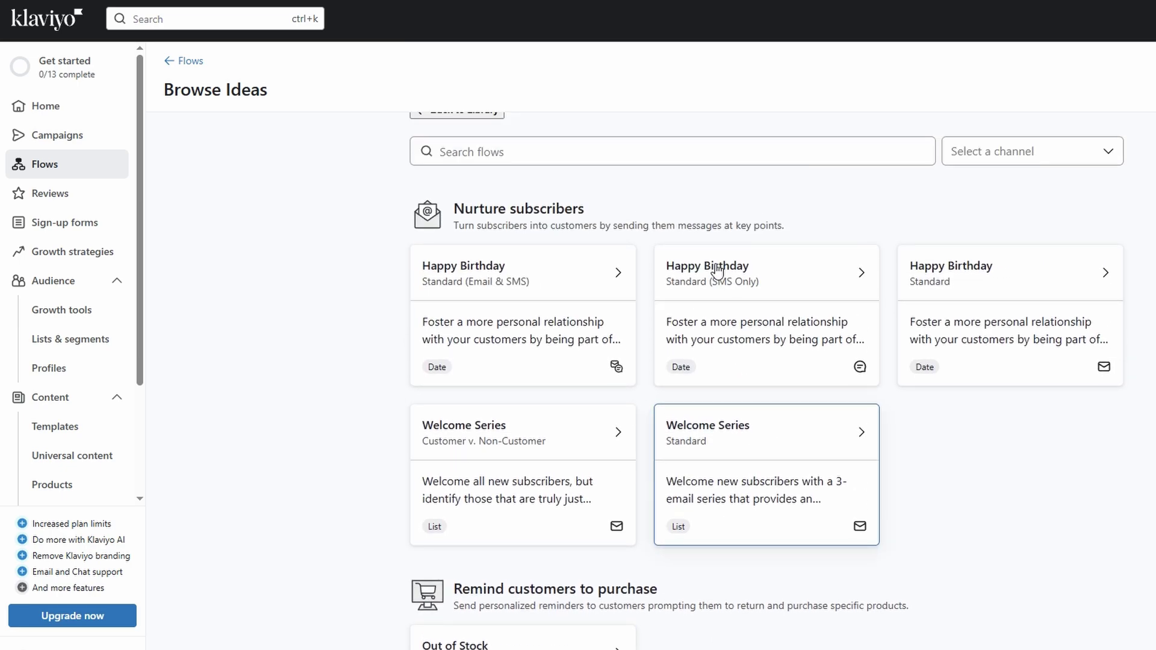
Inspect the Customer v. Non-Customer Welcome Series template and its available tags, and close it without using it
{"action": "left_click", "coordinate": [529, 440]}
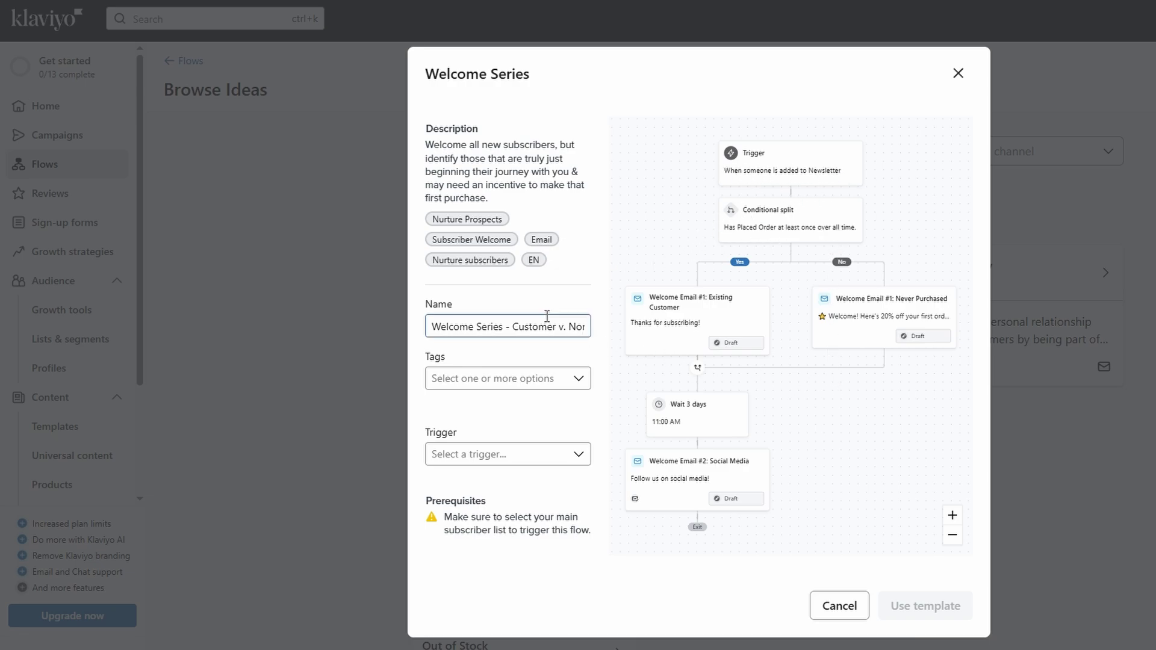
{"action": "left_click", "coordinate": [483, 380]}
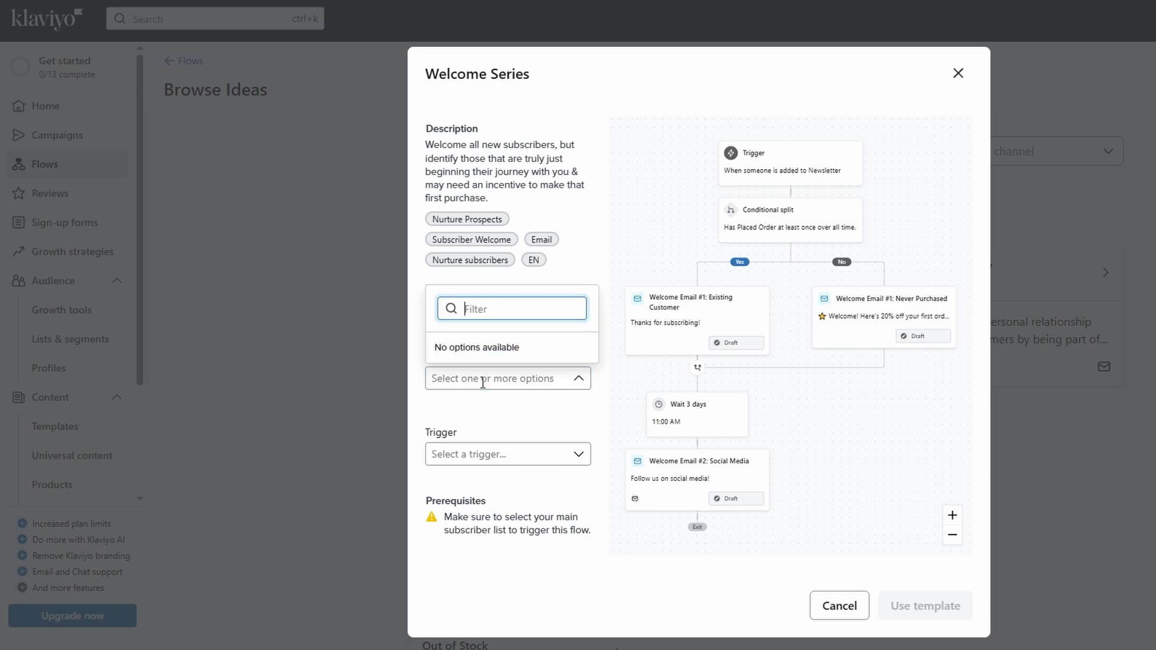
{"action": "left_click", "coordinate": [957, 74]}
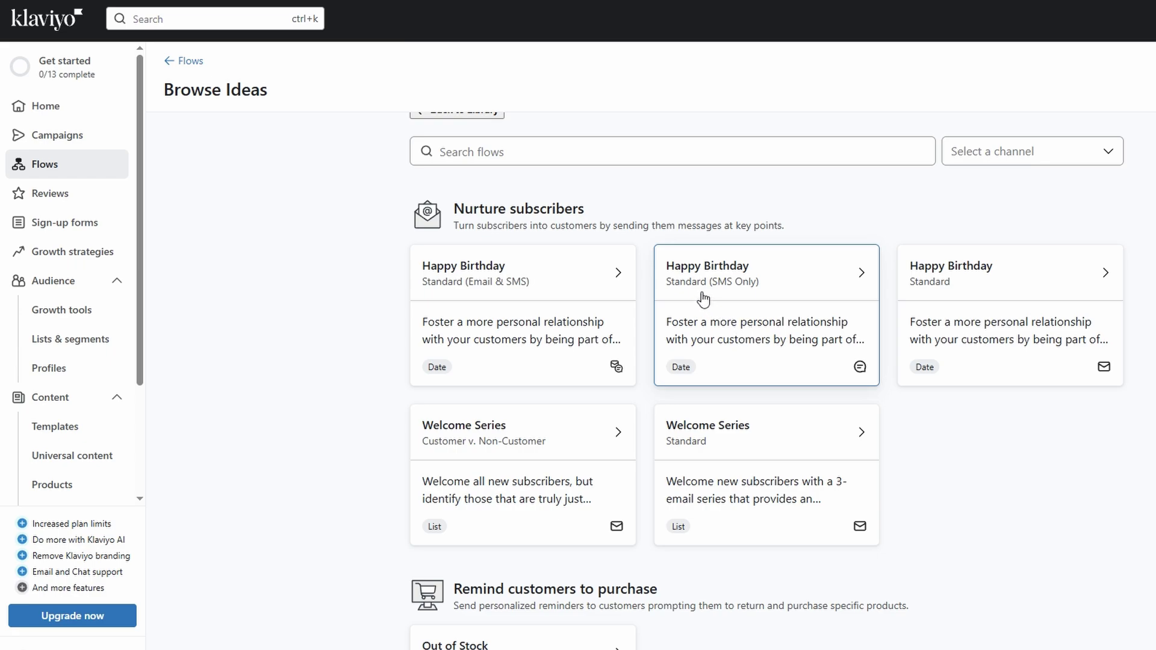
Return to Home and review the dashboard, from the draft campaign and business performance summary to the flow and recent campaign sections
{"action": "left_click", "coordinate": [34, 109]}
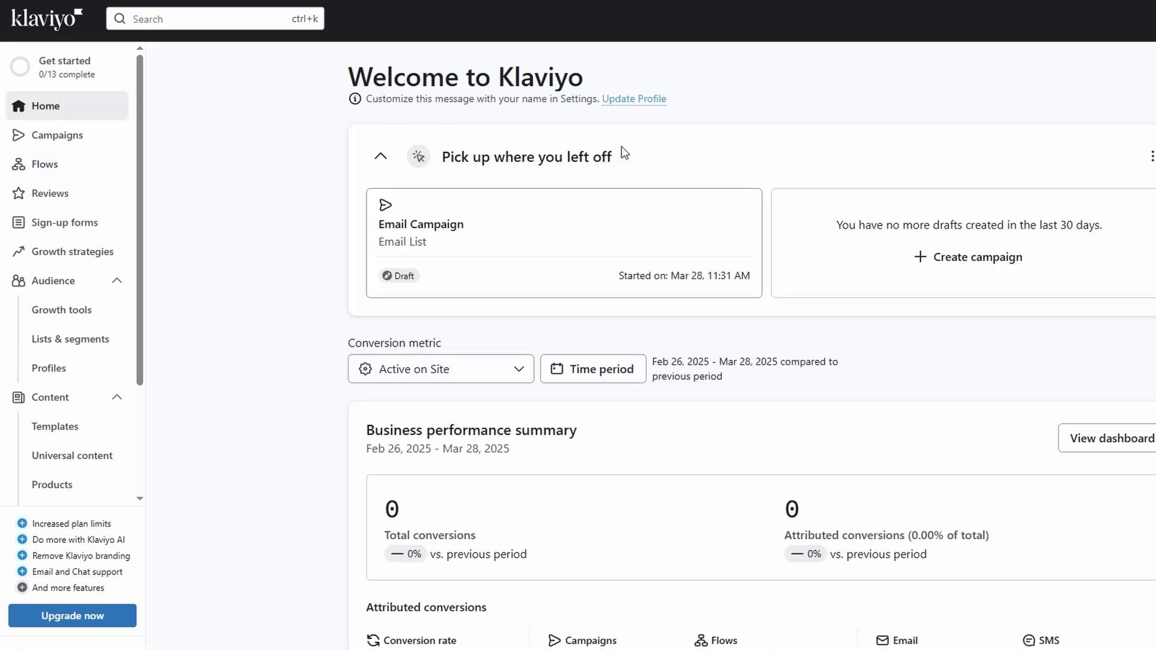
{"action": "scroll", "coordinate": [621, 152], "scroll_direction": "down", "scroll_amount": 2}
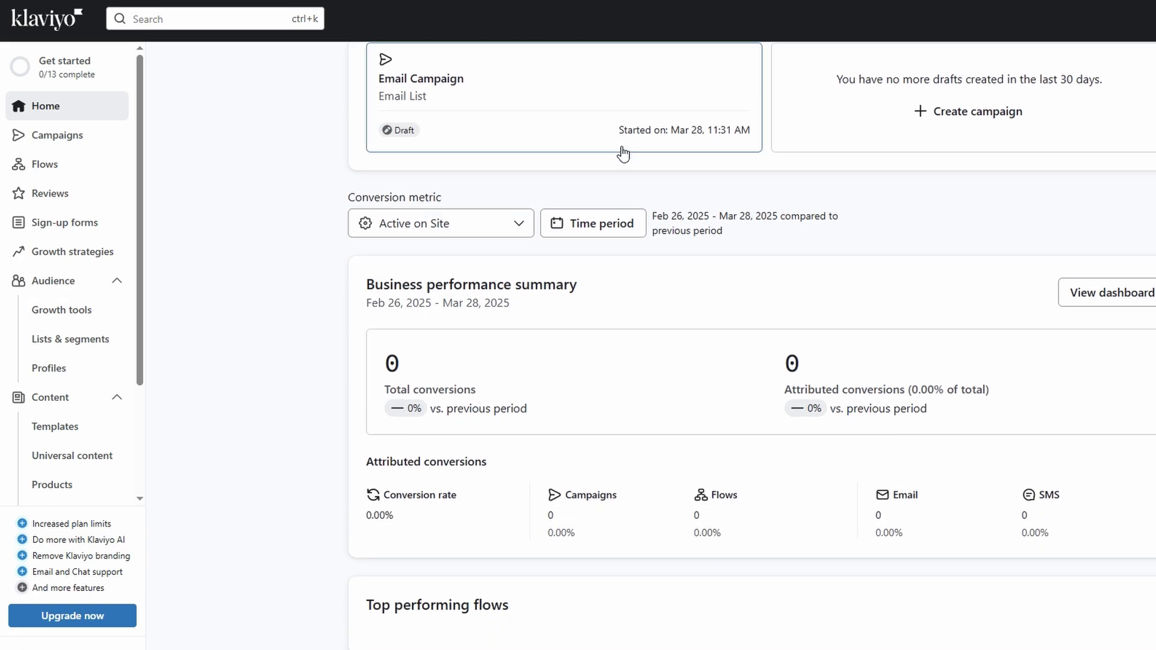
{"action": "scroll", "coordinate": [622, 154], "scroll_direction": "up", "scroll_amount": 2}
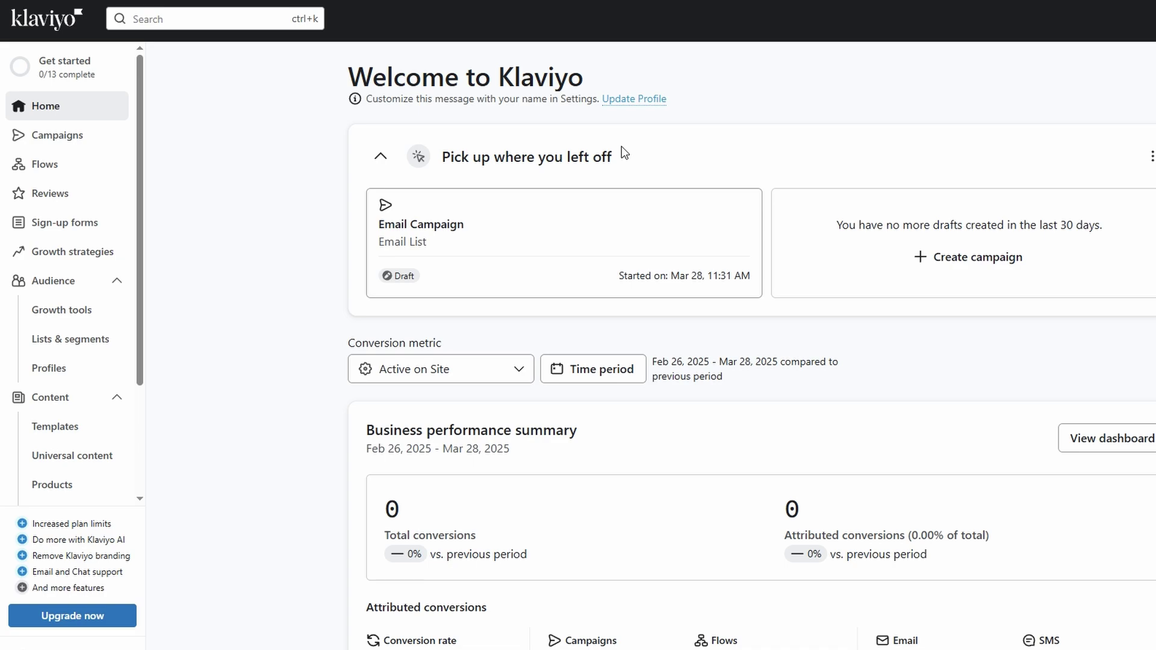
{"action": "scroll", "coordinate": [623, 152], "scroll_direction": "down", "scroll_amount": 10}
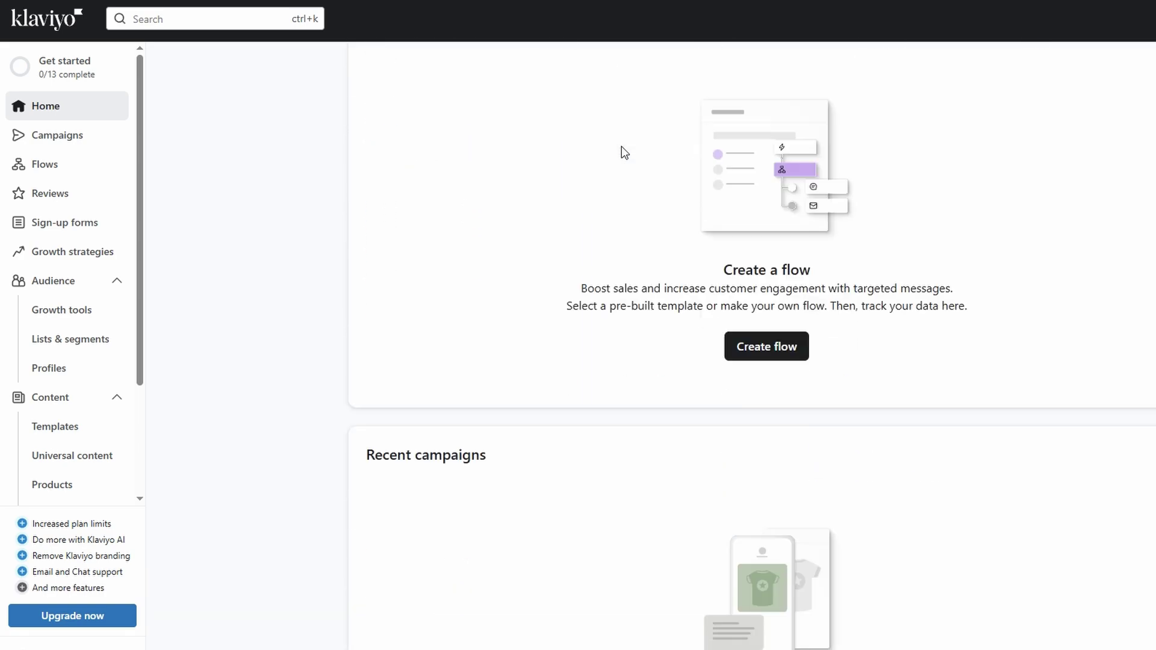
{"action": "scroll", "coordinate": [623, 152], "scroll_direction": "down", "scroll_amount": 2}
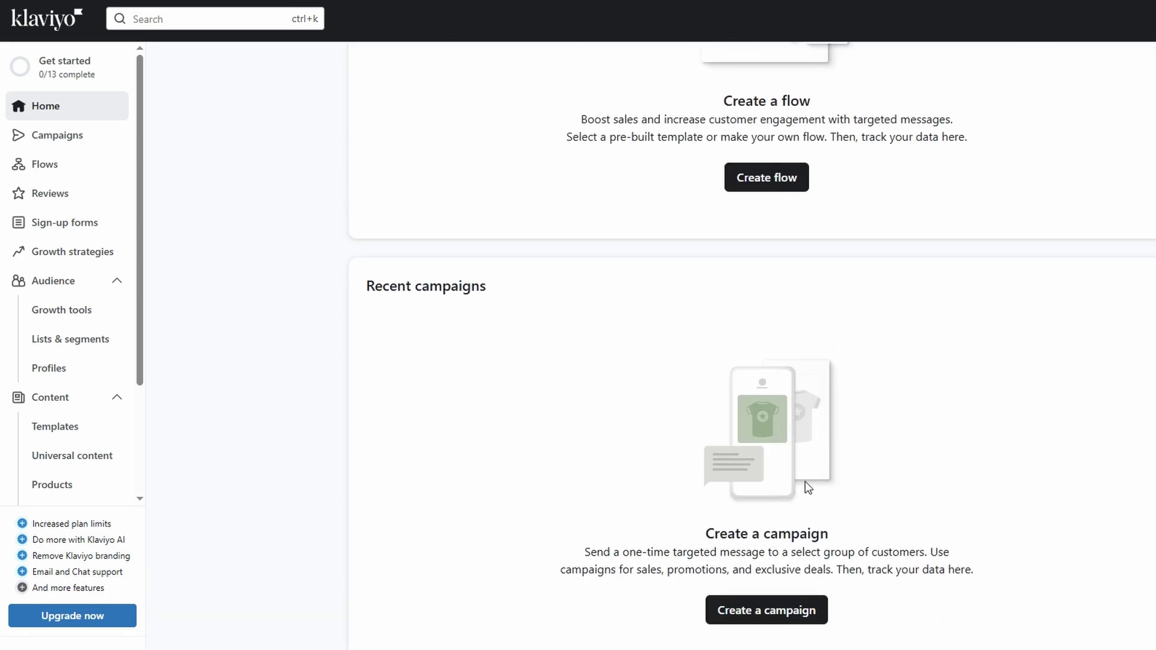
{"action": "scroll", "coordinate": [687, 380], "scroll_direction": "up", "scroll_amount": 10}
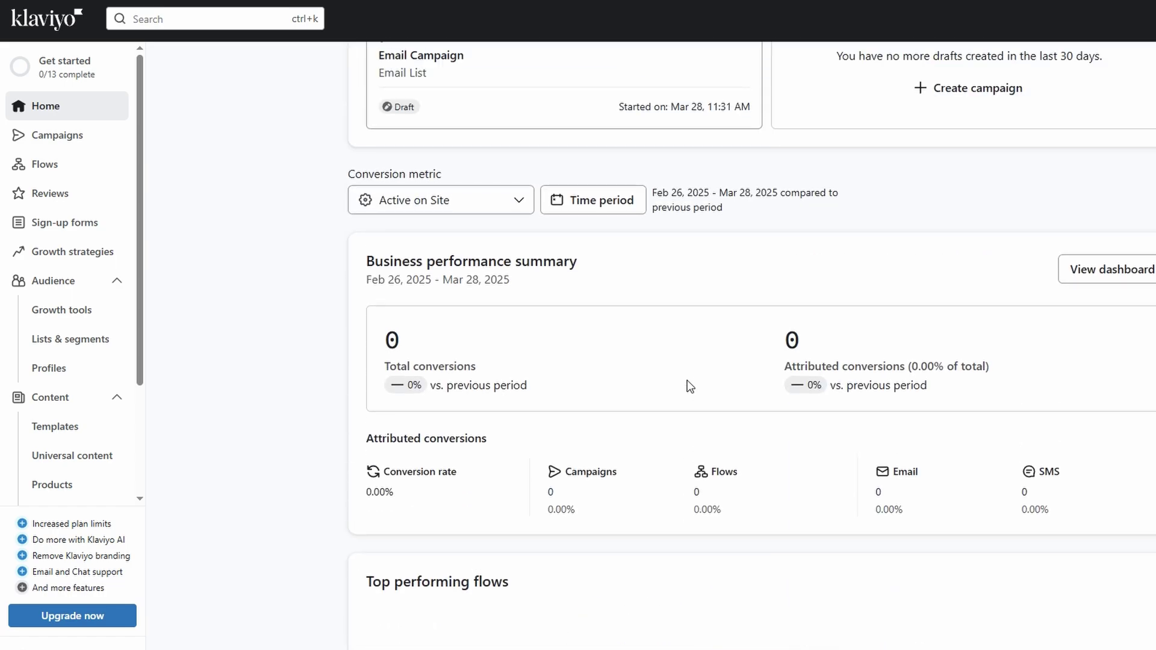
{"action": "scroll", "coordinate": [690, 386], "scroll_direction": "up", "scroll_amount": 2}
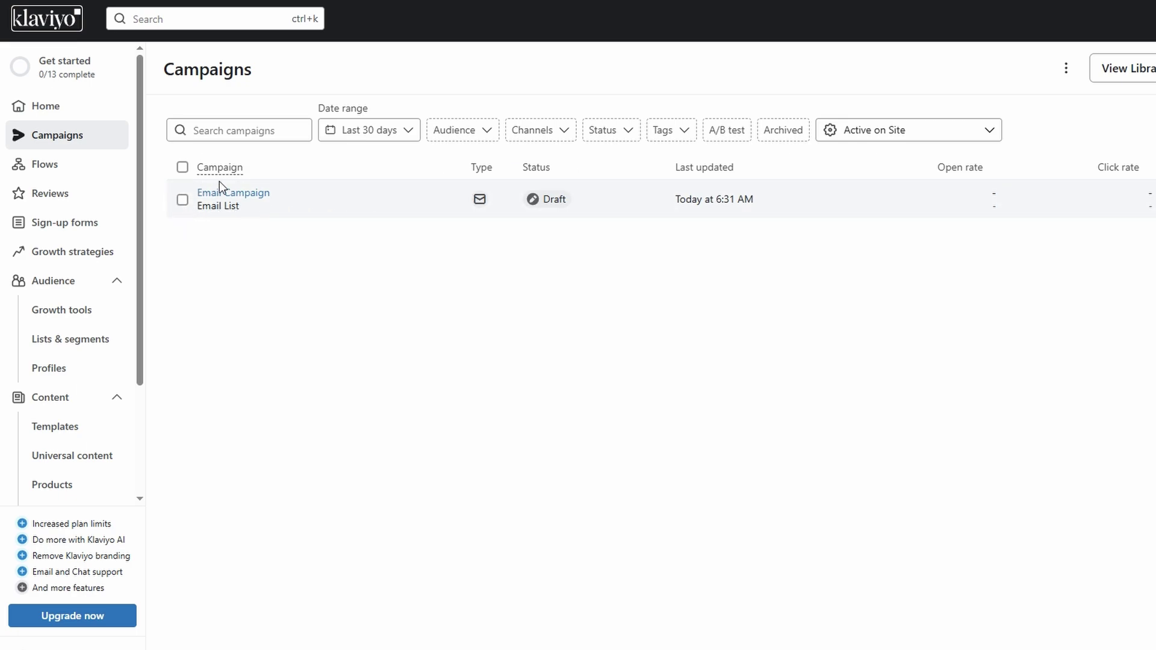
Leave the campaign list for Home and open the Get started setup checklist
{"action": "mouse_move", "coordinate": [235, 194]}
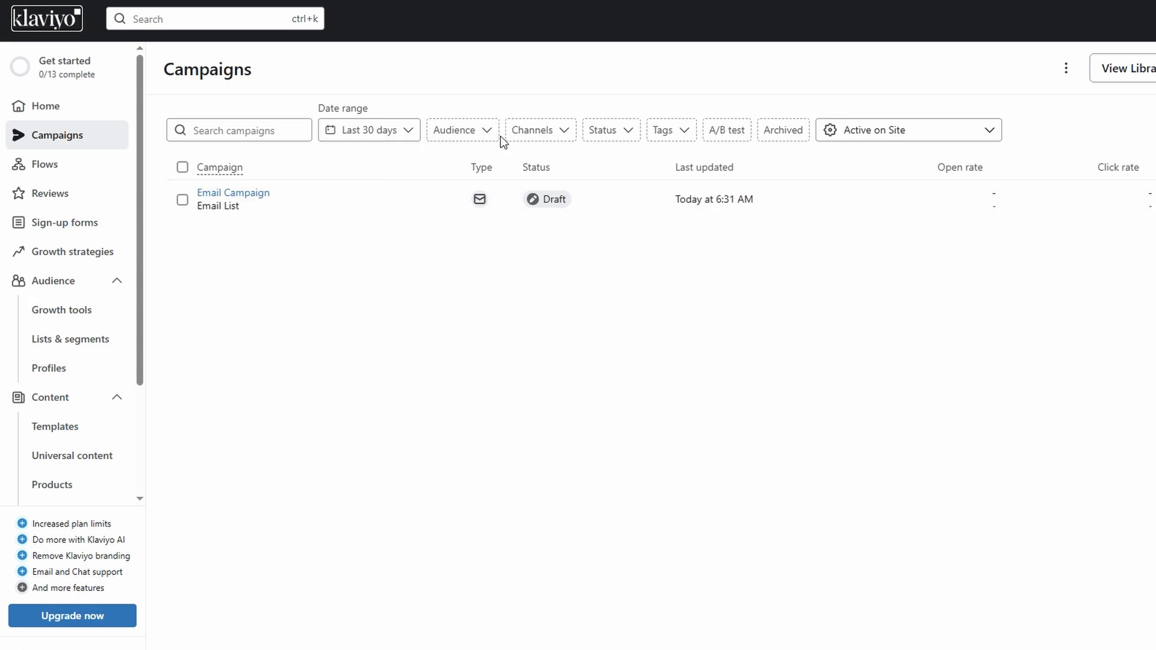
{"action": "left_click", "coordinate": [87, 109]}
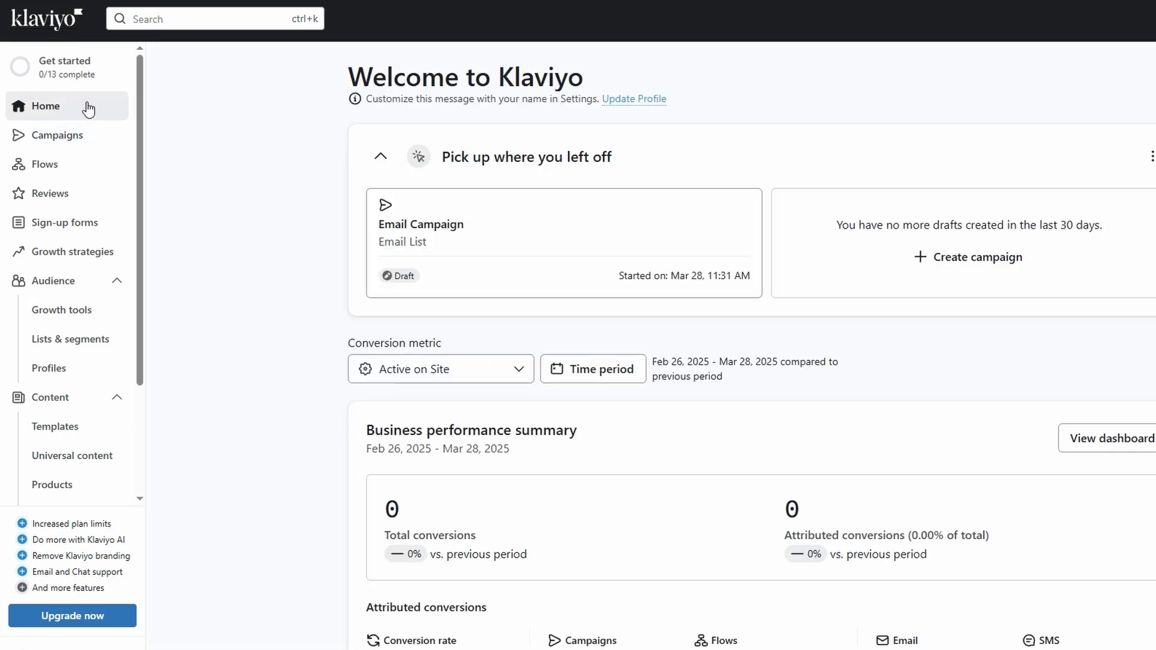
{"action": "left_click", "coordinate": [107, 77]}
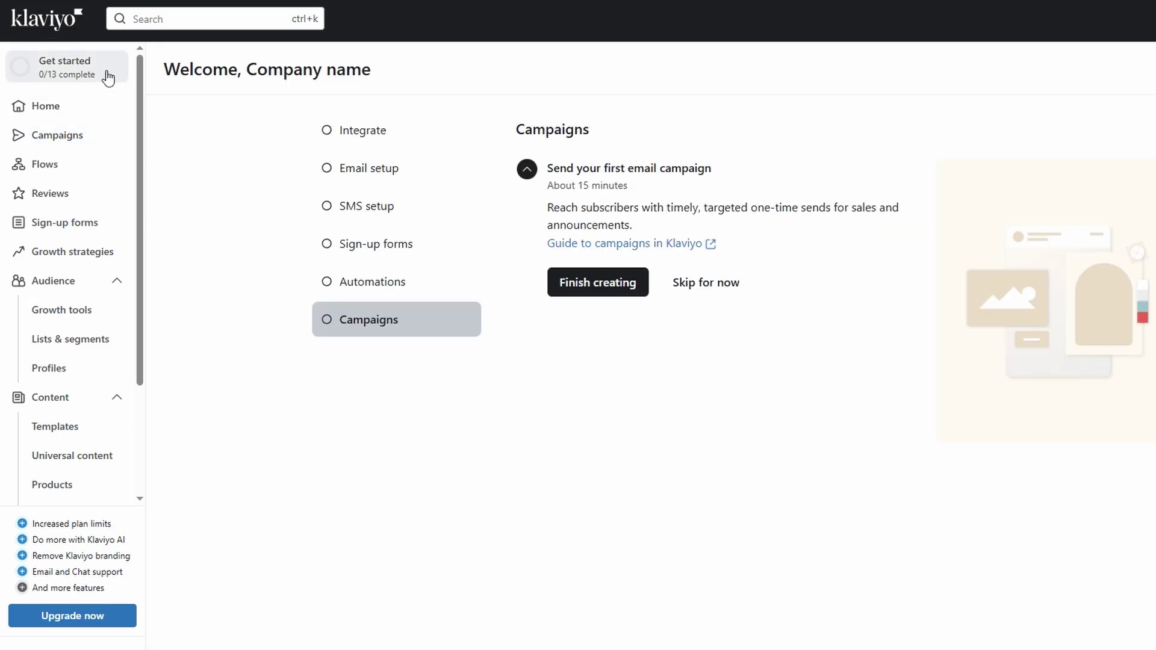